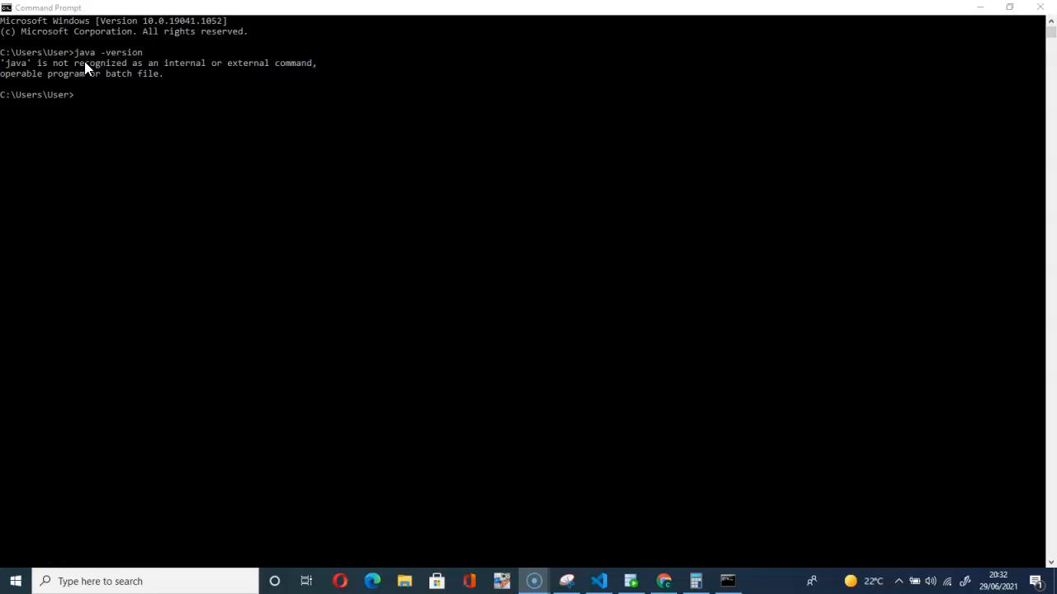
Step: Search Windows for cmd, open a new Command Prompt window and close the old one
{"action": "left_click", "coordinate": [69, 66]}
{"action": "left_click", "coordinate": [79, 98]}
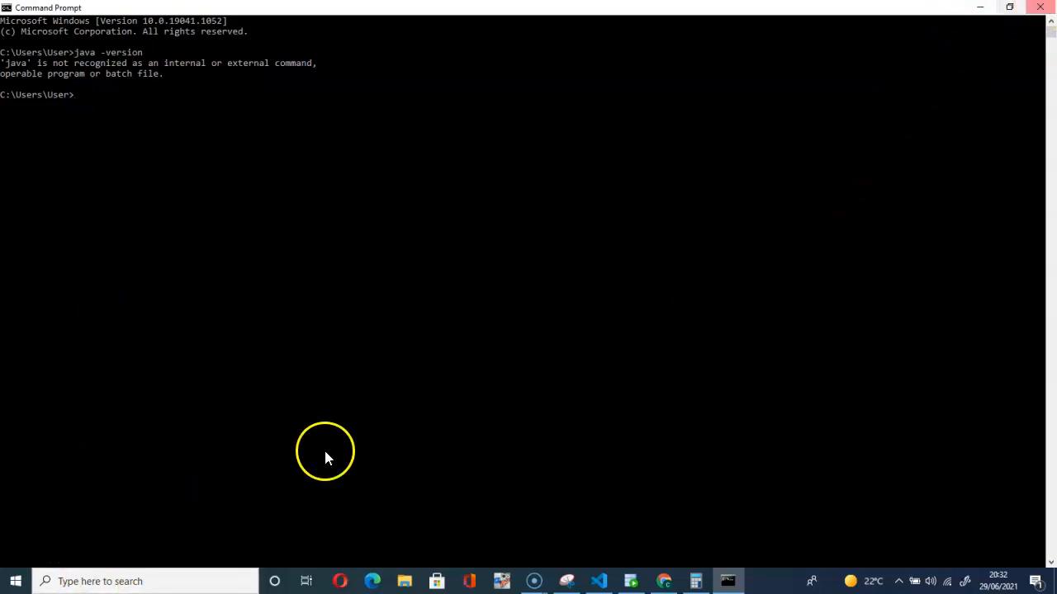
{"action": "left_click", "coordinate": [171, 588]}
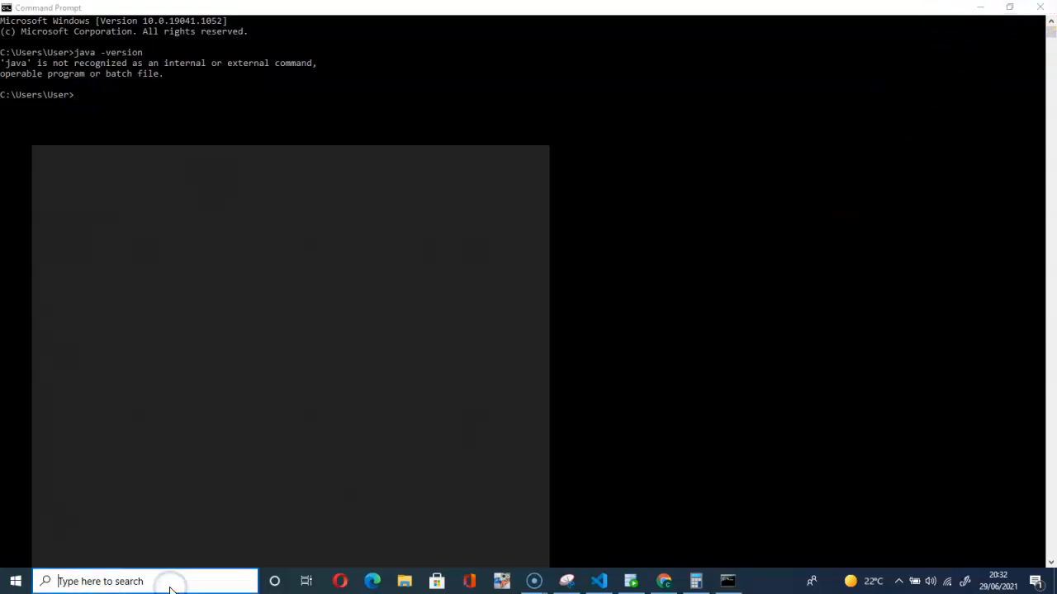
{"action": "type", "text": "cmd"}
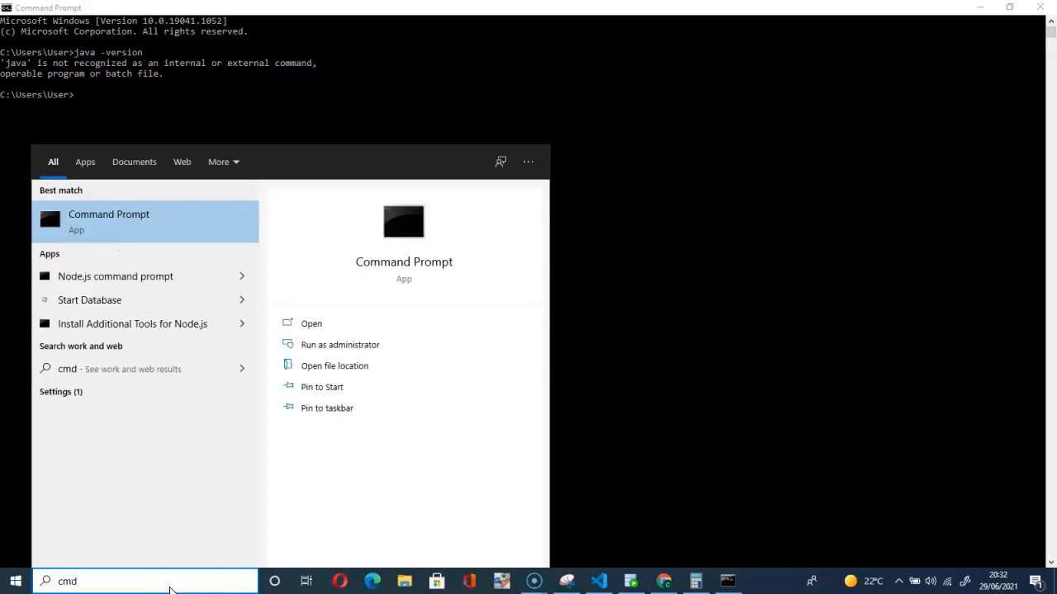
{"action": "key", "text": "Escape"}
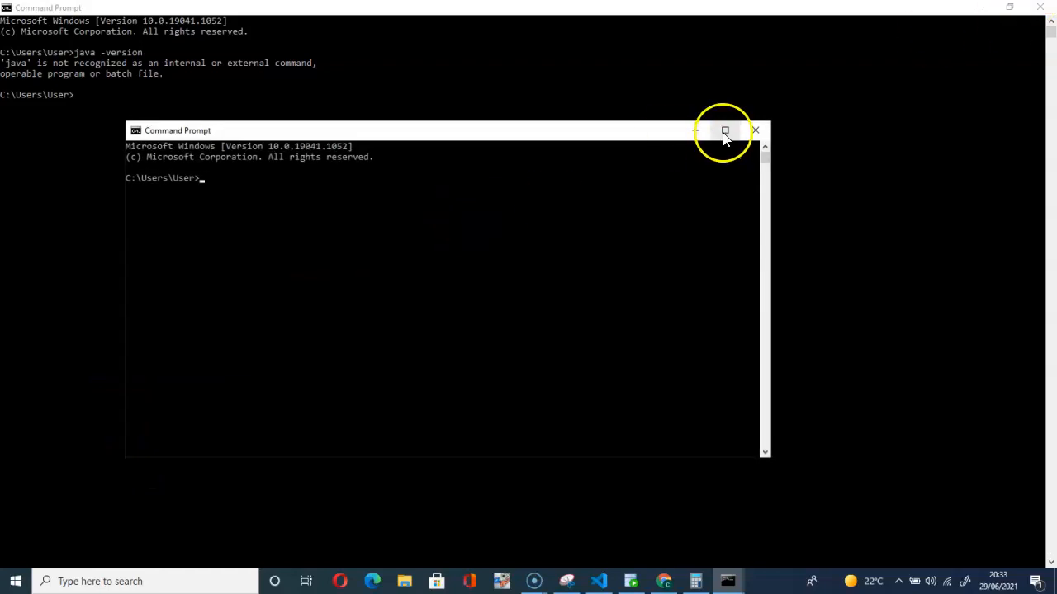
{"action": "left_click", "coordinate": [1039, 8]}
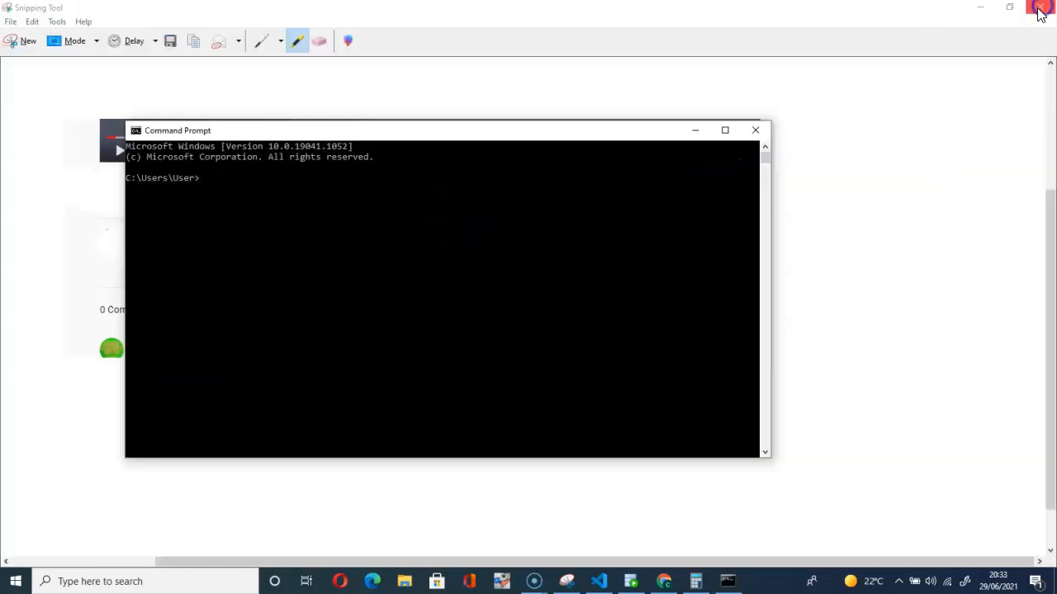
Step: Maximize the new Command Prompt window and run java -version to check the Java installation
{"action": "left_click", "coordinate": [726, 133]}
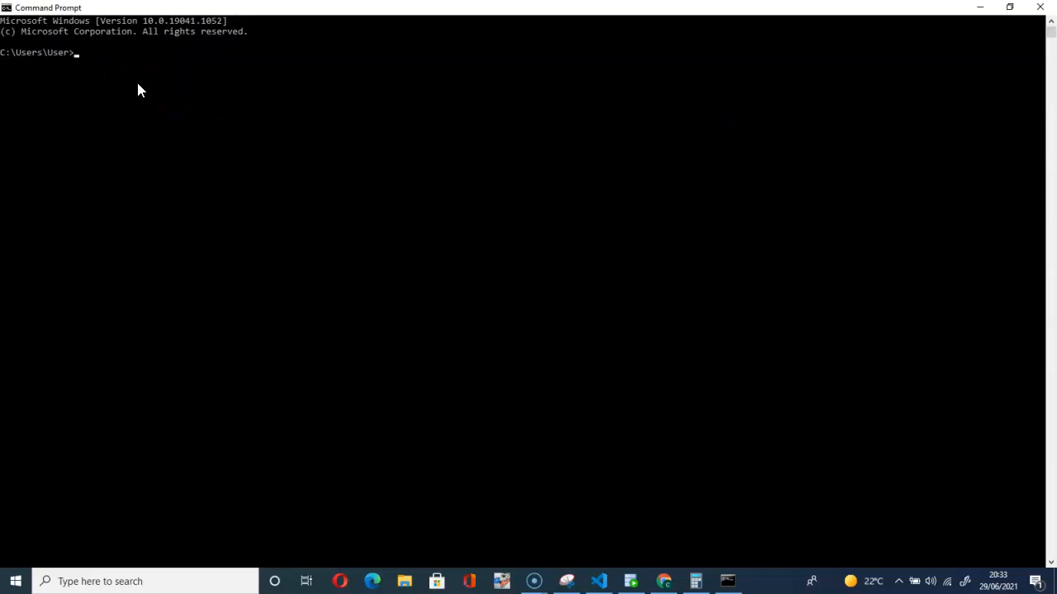
{"action": "type", "text": "java -version"}
{"action": "key", "text": "Return"}
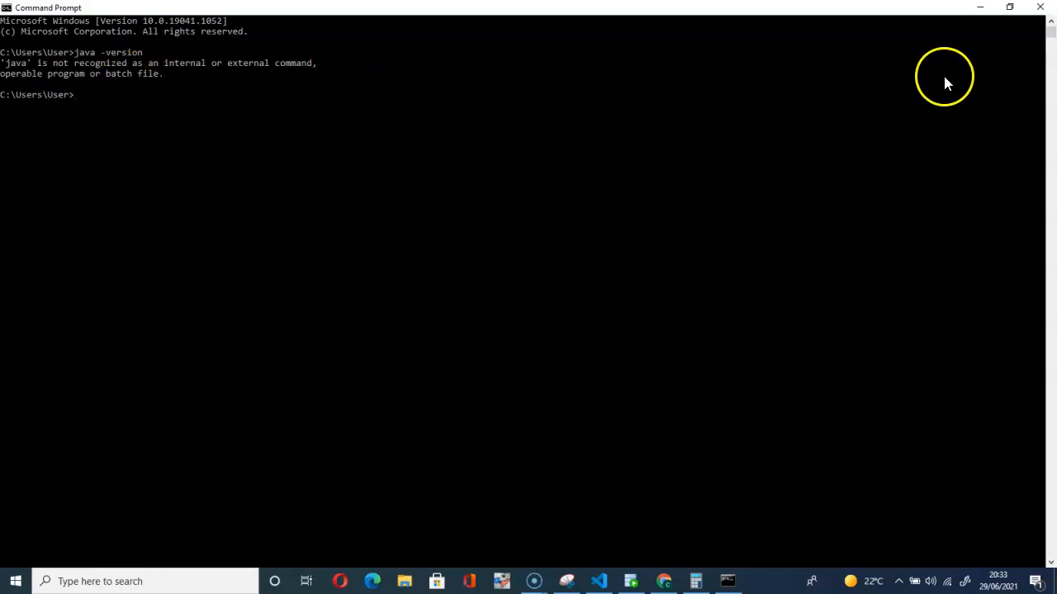
Step: Search Windows for env, open the system environment variables settings and open the system Path variable for editing
{"action": "left_click", "coordinate": [116, 581]}
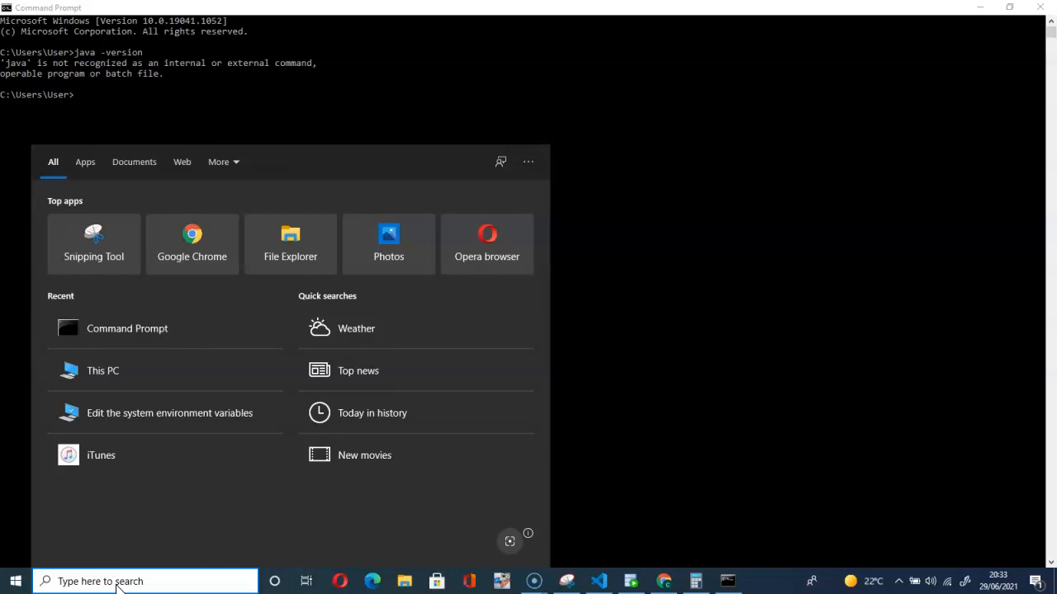
{"action": "type", "text": "env"}
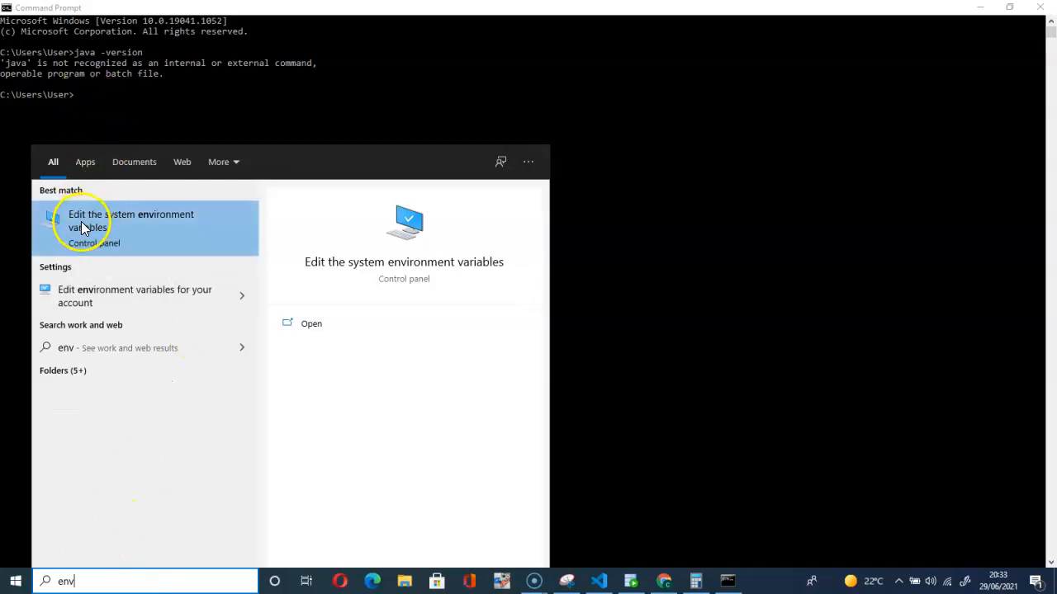
{"action": "left_click", "coordinate": [132, 224]}
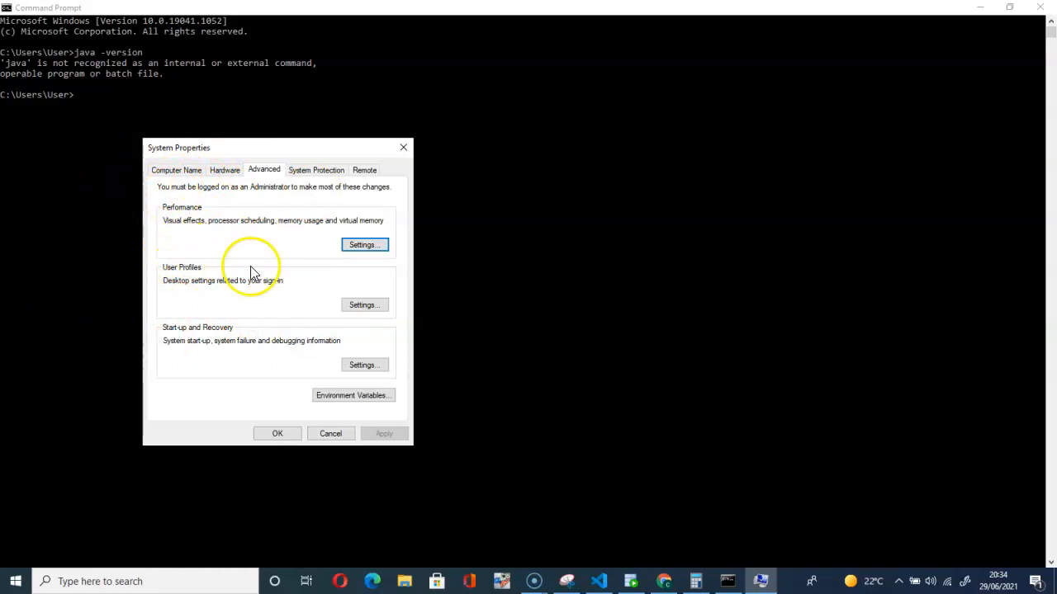
{"action": "left_click", "coordinate": [363, 395]}
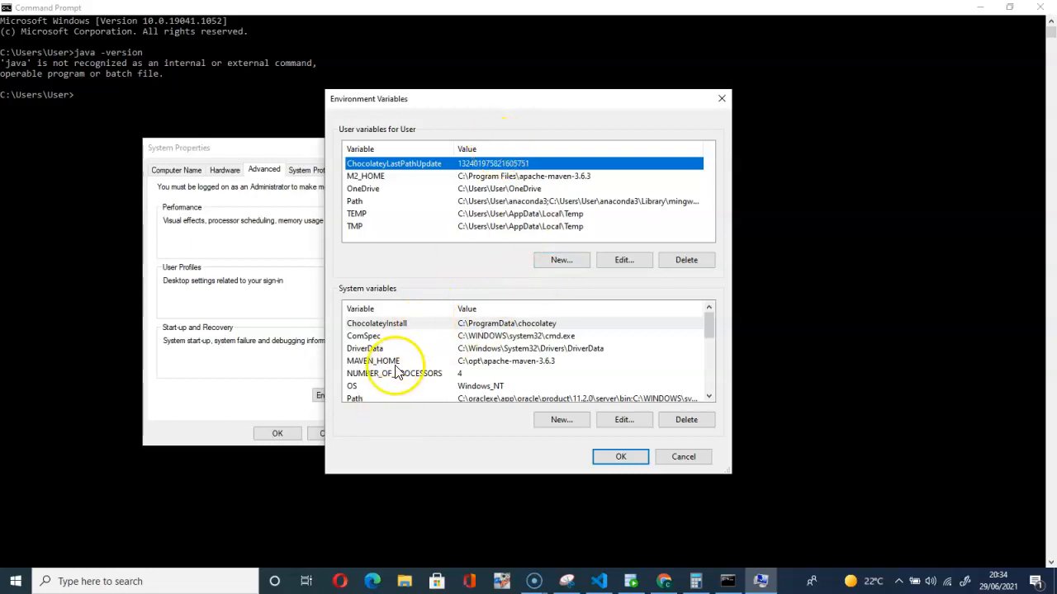
{"action": "scroll", "coordinate": [387, 360], "scroll_direction": "down", "scroll_amount": 1}
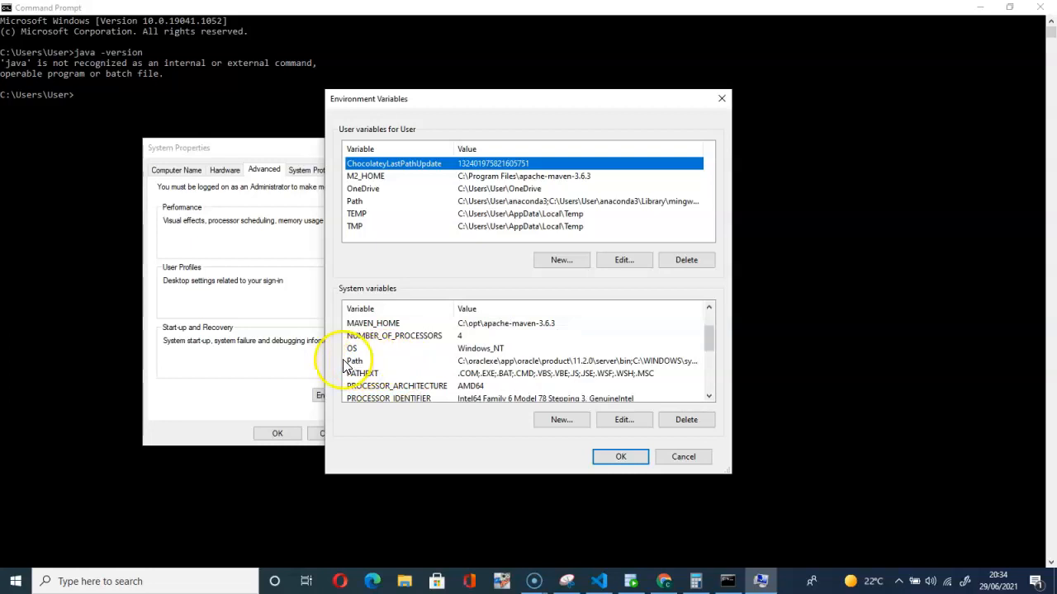
{"action": "double_click", "coordinate": [493, 363]}
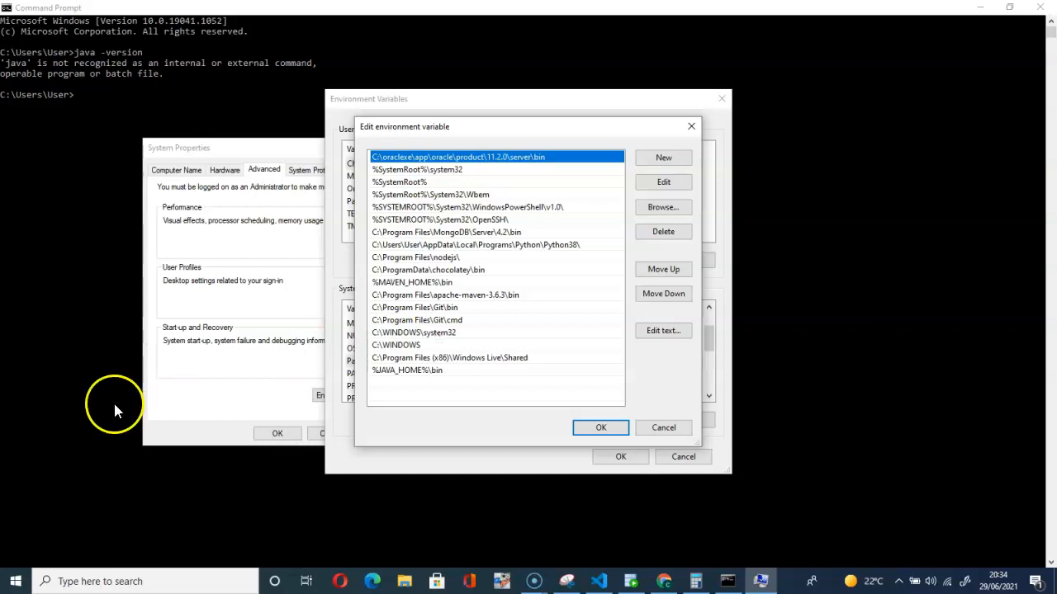
Step: Open This PC in File Explorer and browse to the Java folder in C:\Program Files
{"action": "left_click", "coordinate": [85, 582]}
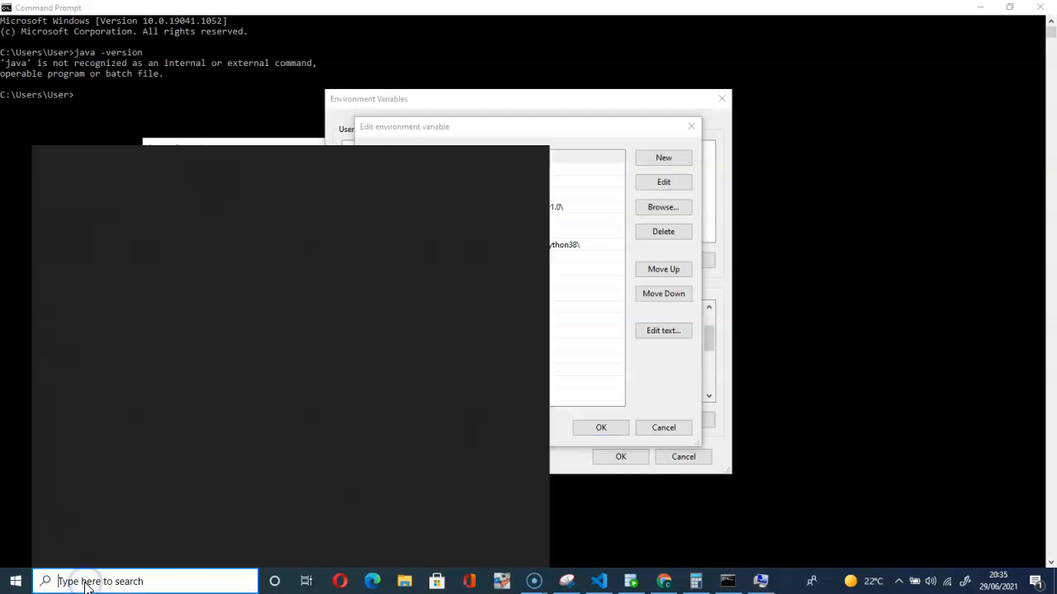
{"action": "type", "text": "thi"}
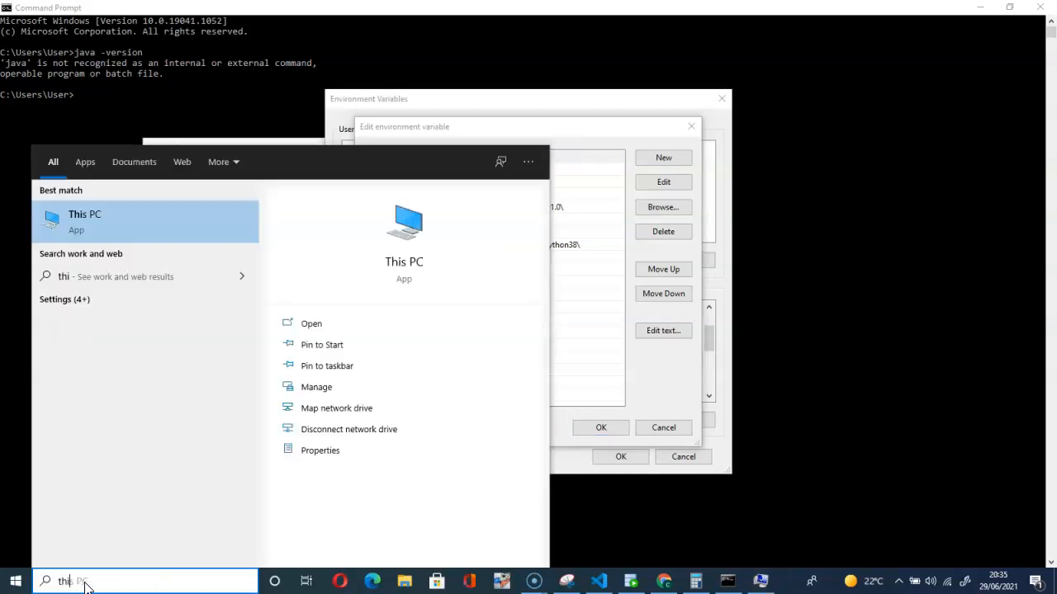
{"action": "left_click", "coordinate": [97, 238]}
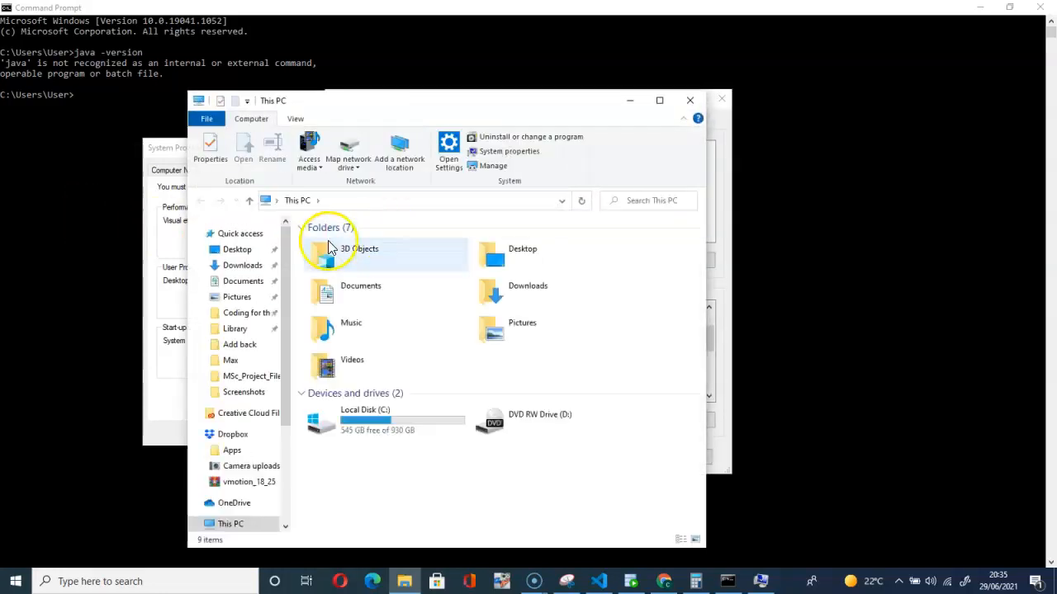
{"action": "double_click", "coordinate": [366, 425]}
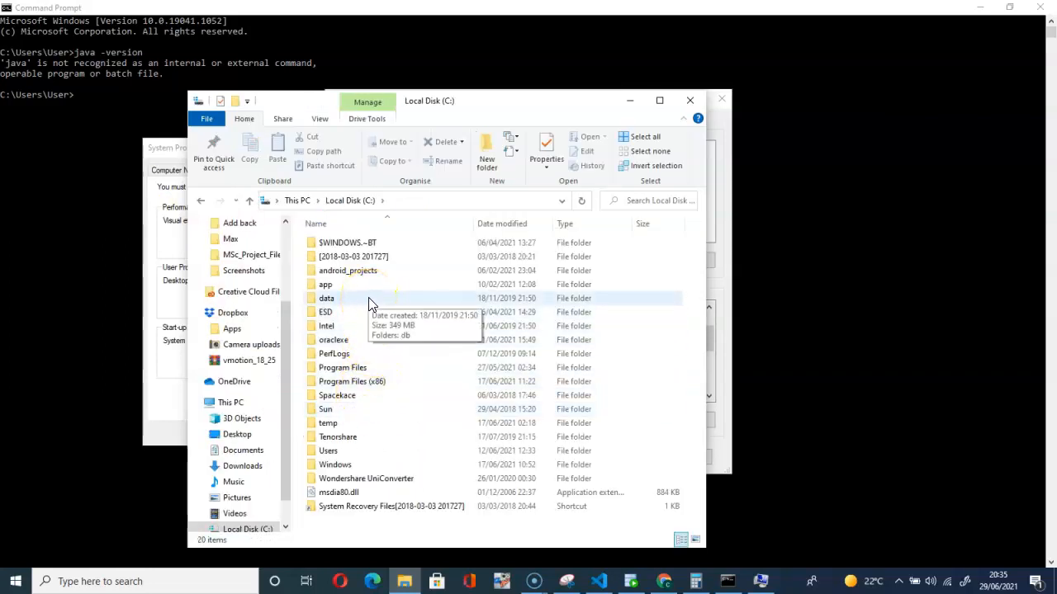
{"action": "double_click", "coordinate": [341, 368]}
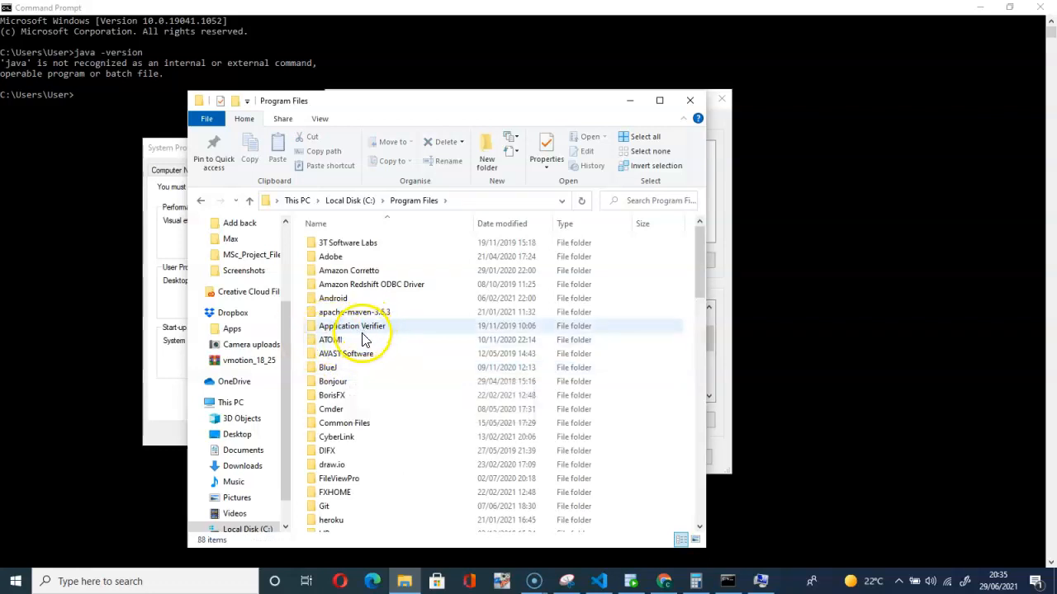
{"action": "scroll", "coordinate": [363, 338], "scroll_direction": "down", "scroll_amount": 2}
{"action": "scroll", "coordinate": [360, 348], "scroll_direction": "down", "scroll_amount": 1}
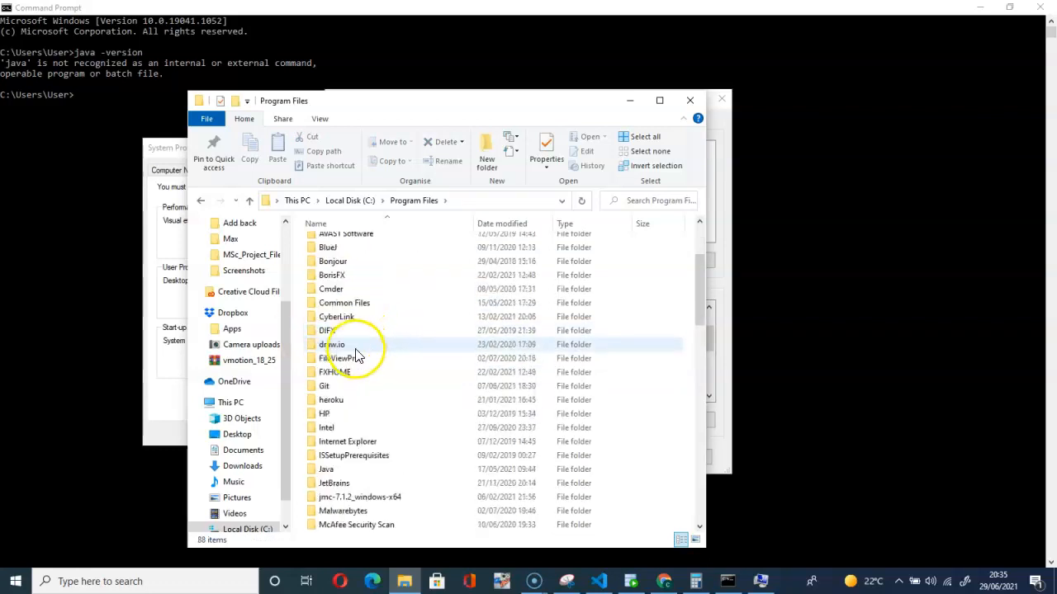
{"action": "double_click", "coordinate": [330, 471]}
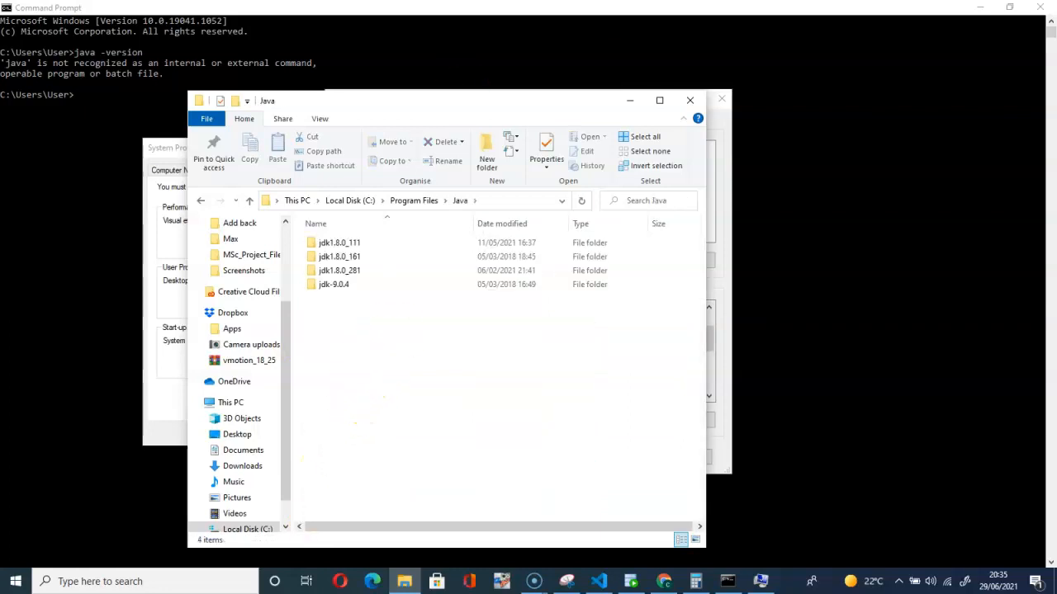
Step: Open the bin folder inside jdk1.8.0_281 and copy its full path, C:\Program Files\Java\jdk1.8.0_281\bin
{"action": "left_click", "coordinate": [333, 286]}
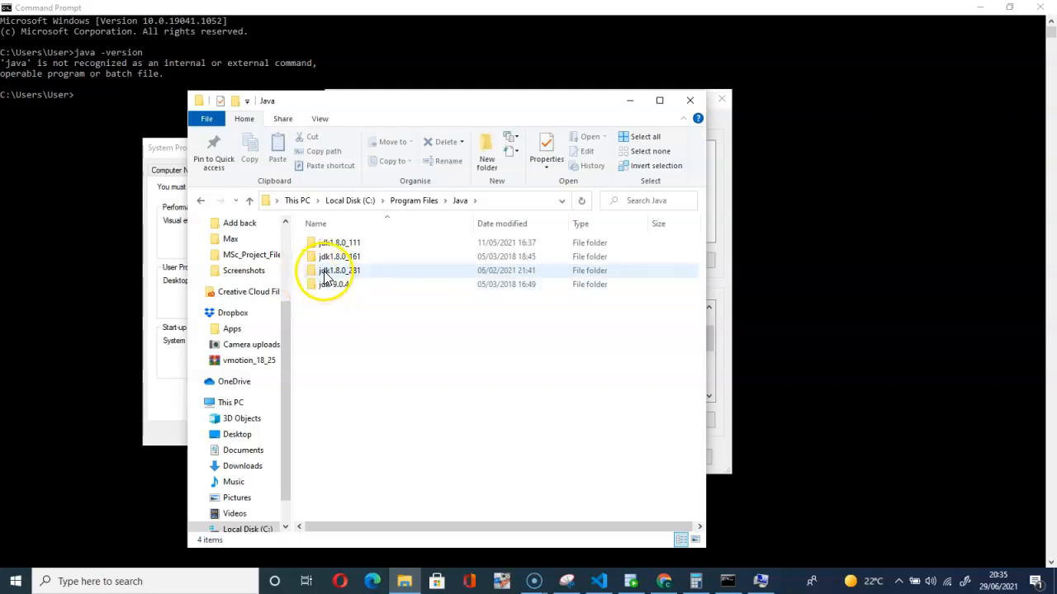
{"action": "double_click", "coordinate": [327, 273]}
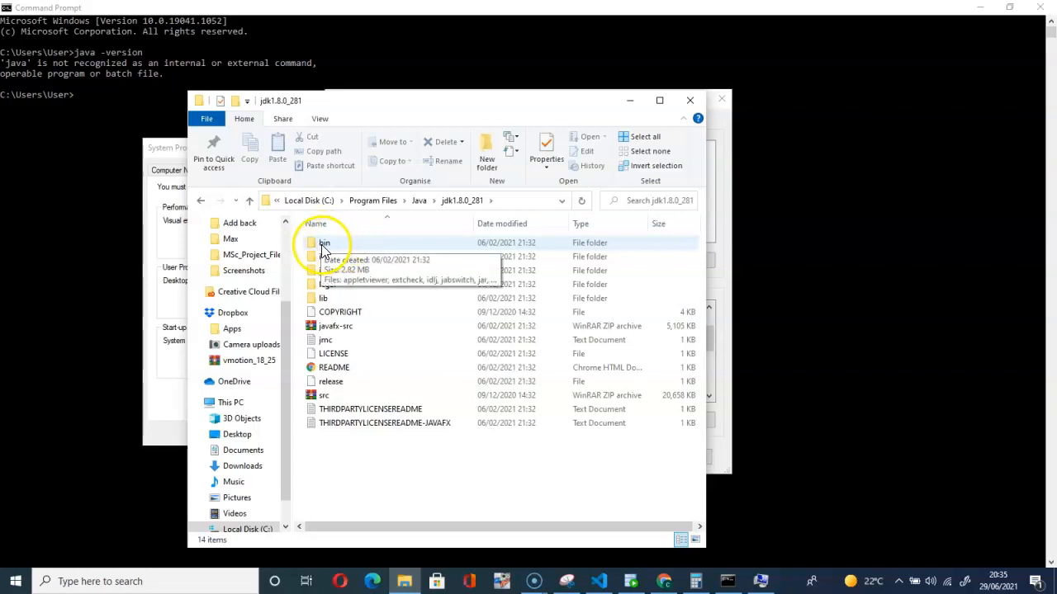
{"action": "double_click", "coordinate": [324, 246]}
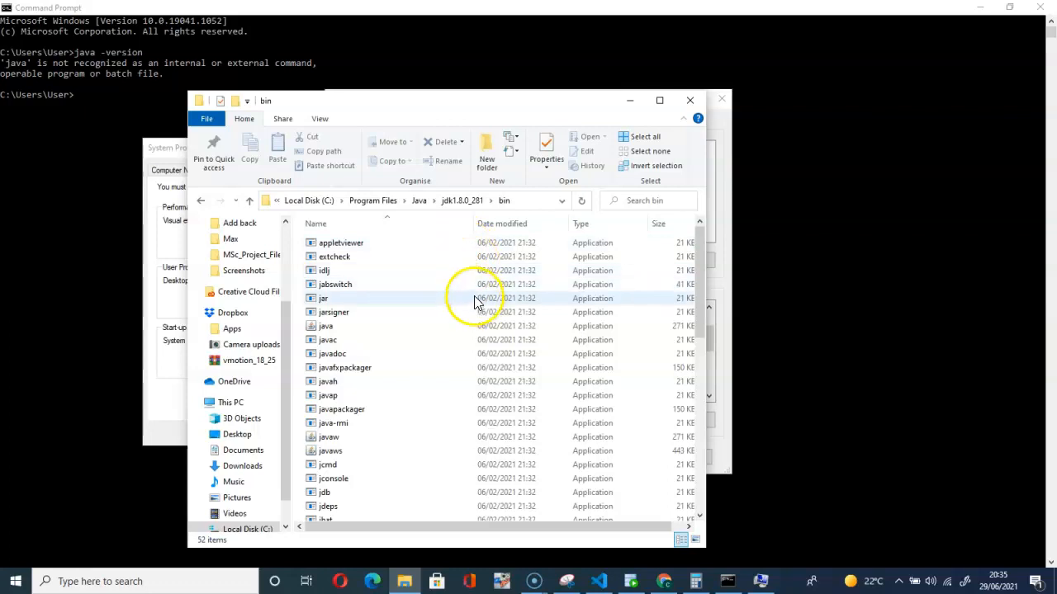
{"action": "left_click", "coordinate": [536, 199]}
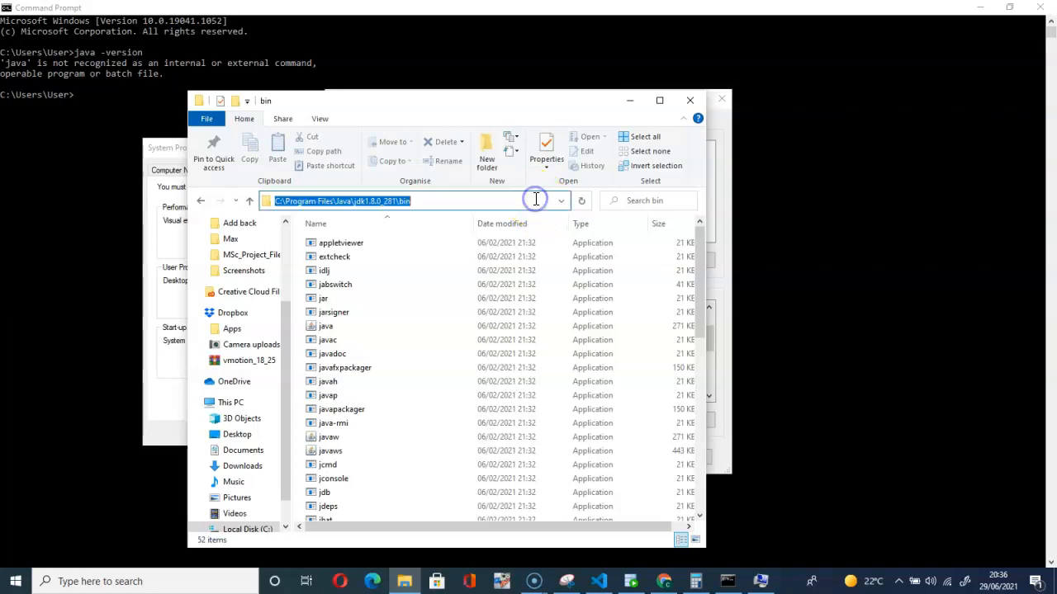
{"action": "right_click", "coordinate": [335, 204]}
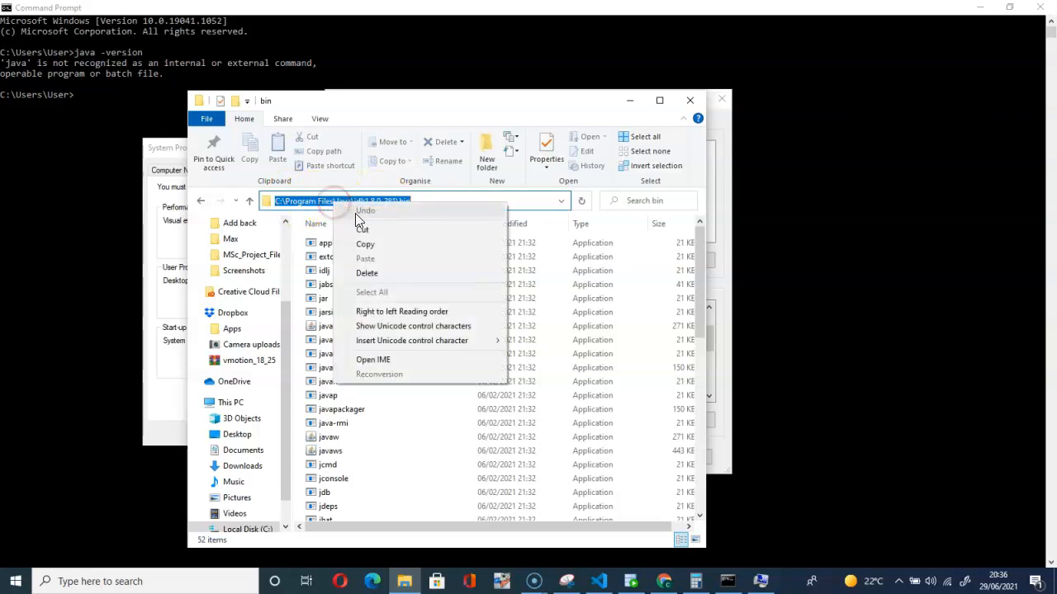
{"action": "left_click", "coordinate": [365, 245]}
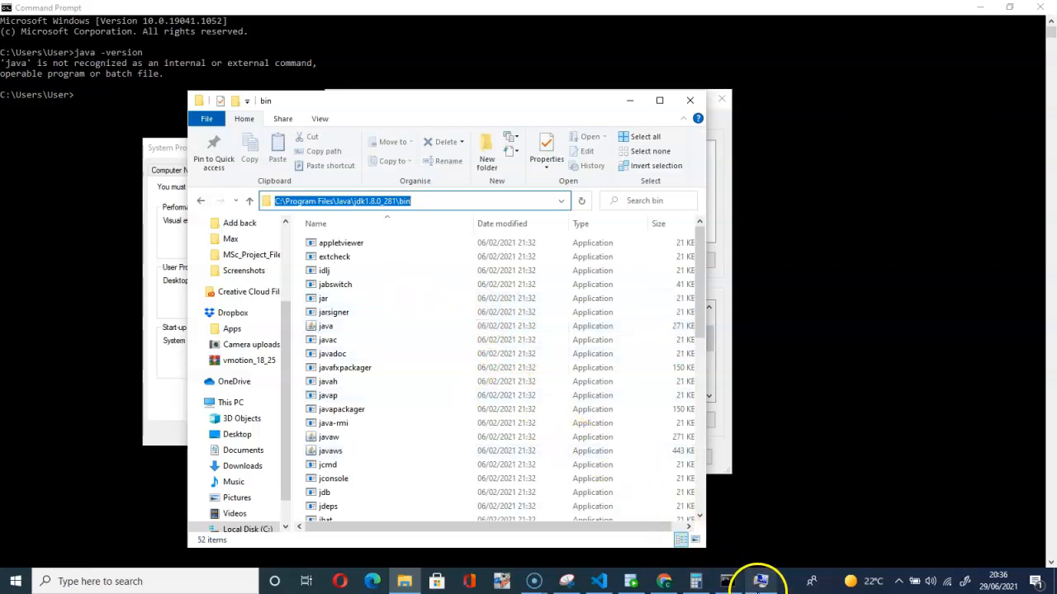
Step: Return to the environment variable editor, cancel it and reopen the system Path variable to review its entries
{"action": "left_click", "coordinate": [760, 583]}
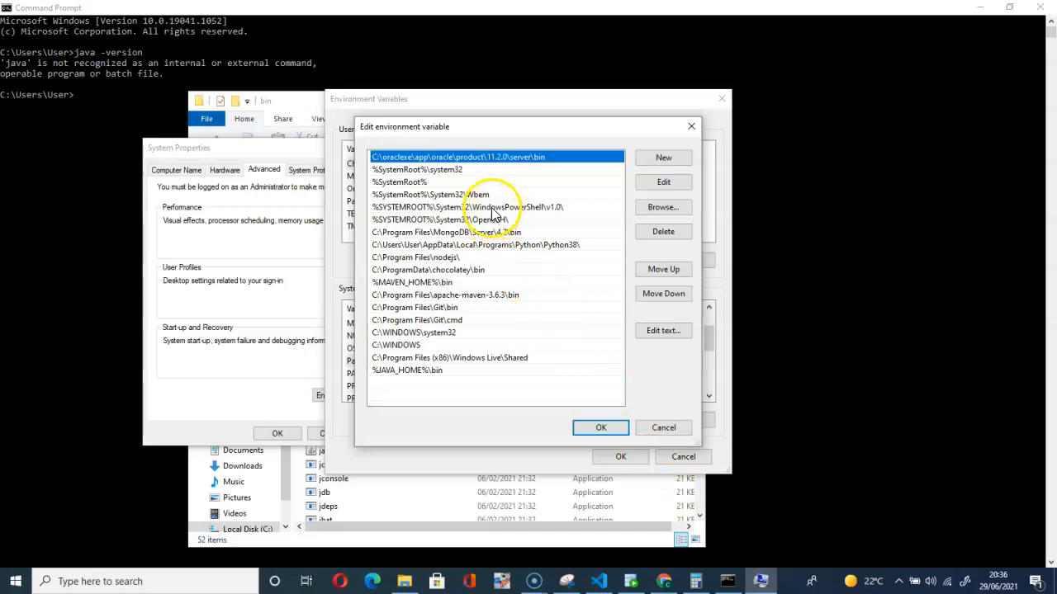
{"action": "left_click", "coordinate": [664, 429]}
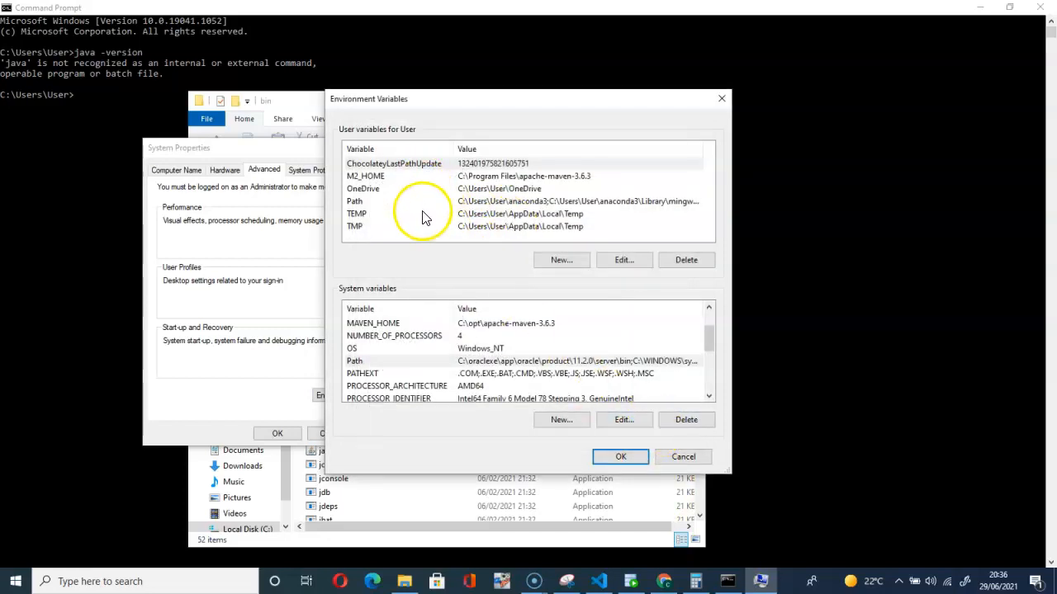
{"action": "scroll", "coordinate": [466, 363], "scroll_direction": "down", "scroll_amount": 1}
{"action": "scroll", "coordinate": [376, 343], "scroll_direction": "up", "scroll_amount": 1}
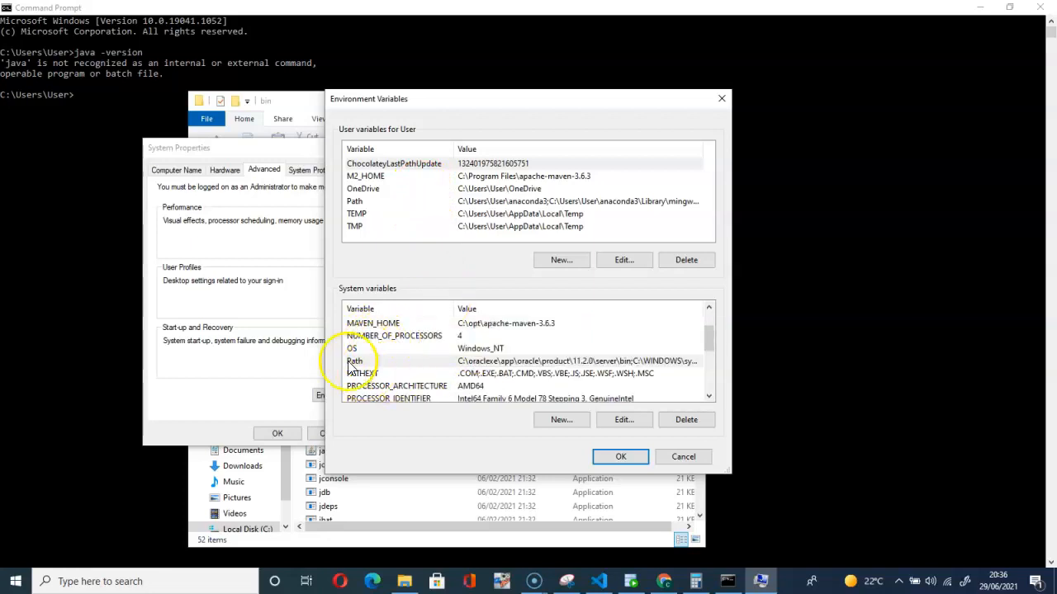
{"action": "double_click", "coordinate": [445, 364]}
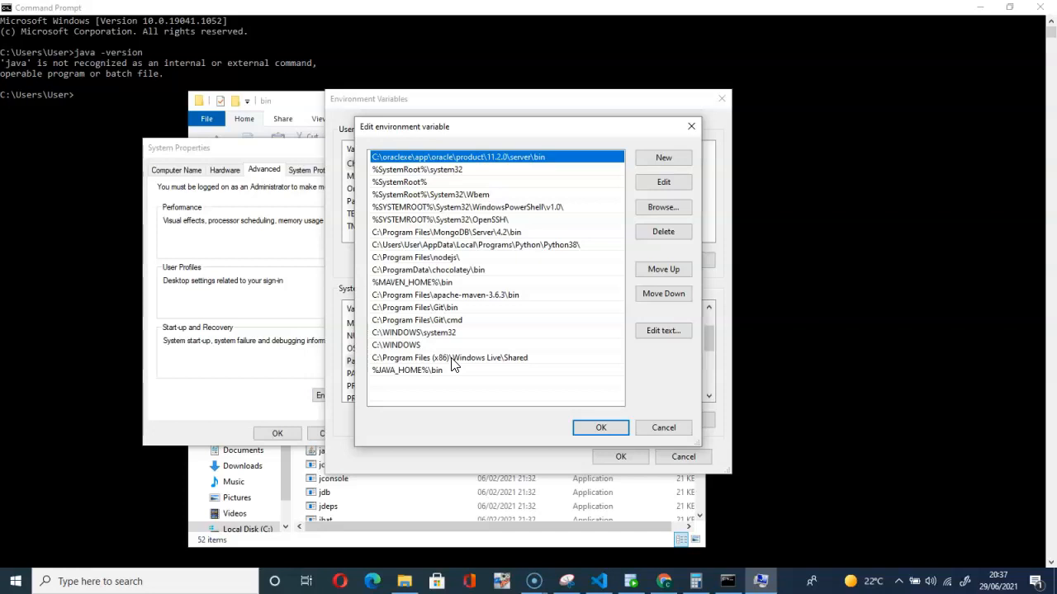
Step: Minimize the Command Prompt window and close the system Path editor without saving changes
{"action": "left_click", "coordinate": [728, 582]}
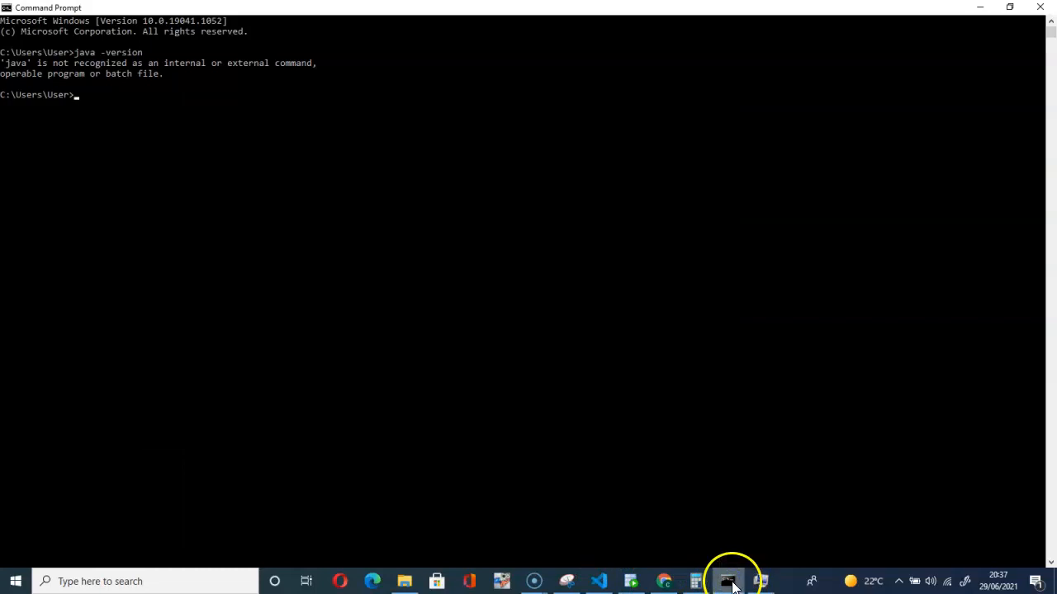
{"action": "left_click", "coordinate": [979, 7]}
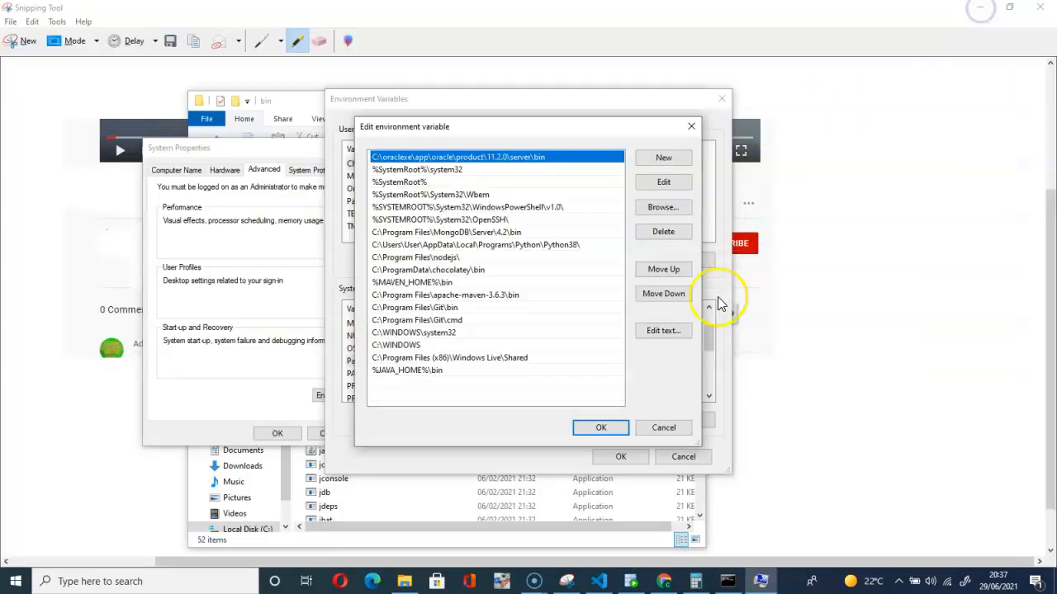
{"action": "left_click", "coordinate": [876, 189]}
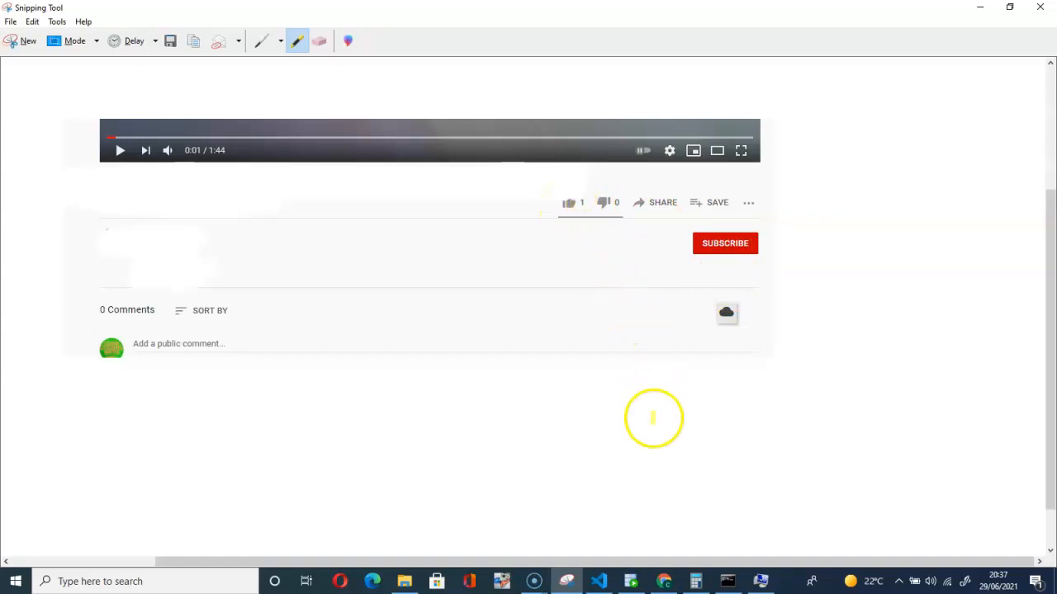
{"action": "left_click", "coordinate": [760, 581]}
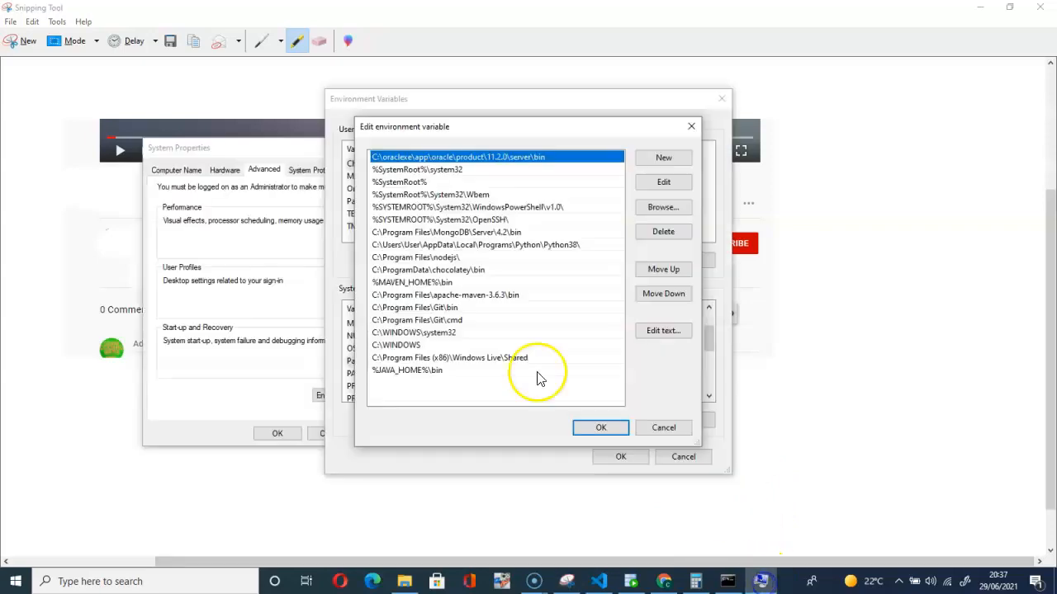
{"action": "left_click", "coordinate": [663, 426]}
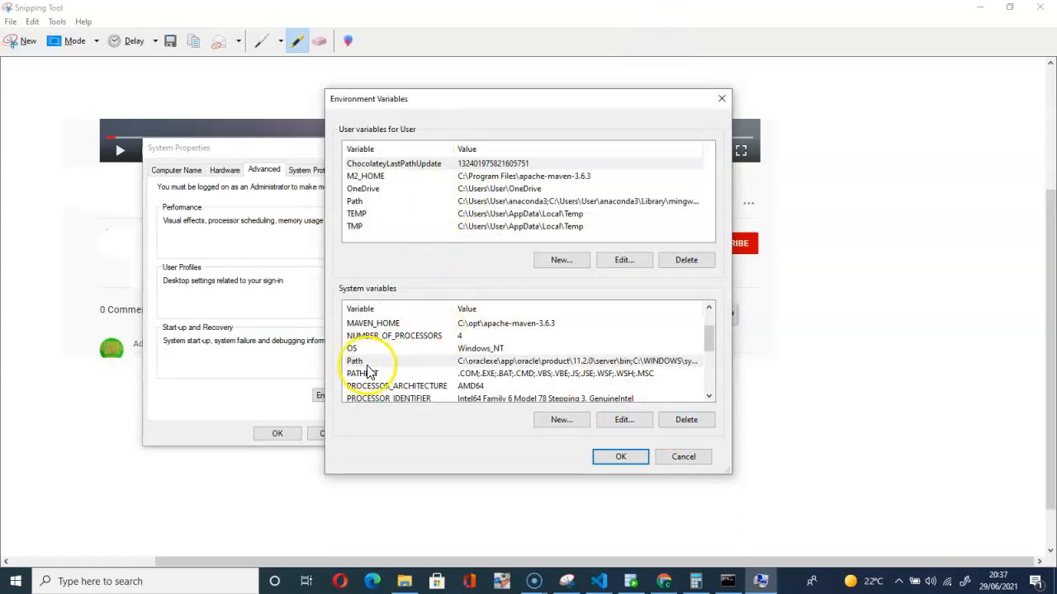
Step: Add C:\Program Files\Java\jdk1.8.0_281\bin as a new entry in the system Path variable and save through all open dialogs
{"action": "double_click", "coordinate": [505, 363]}
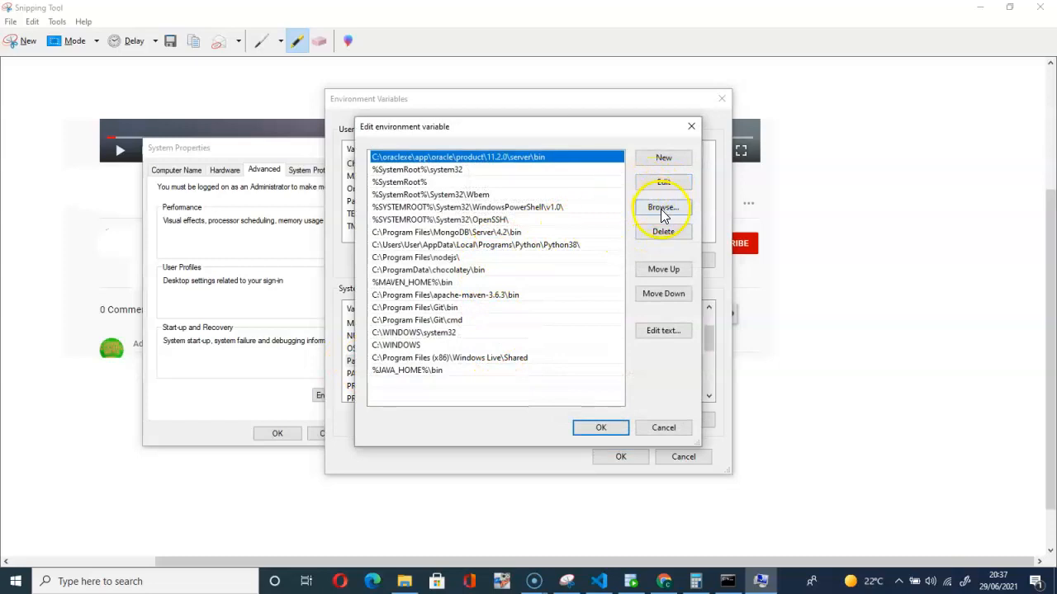
{"action": "left_click", "coordinate": [663, 157]}
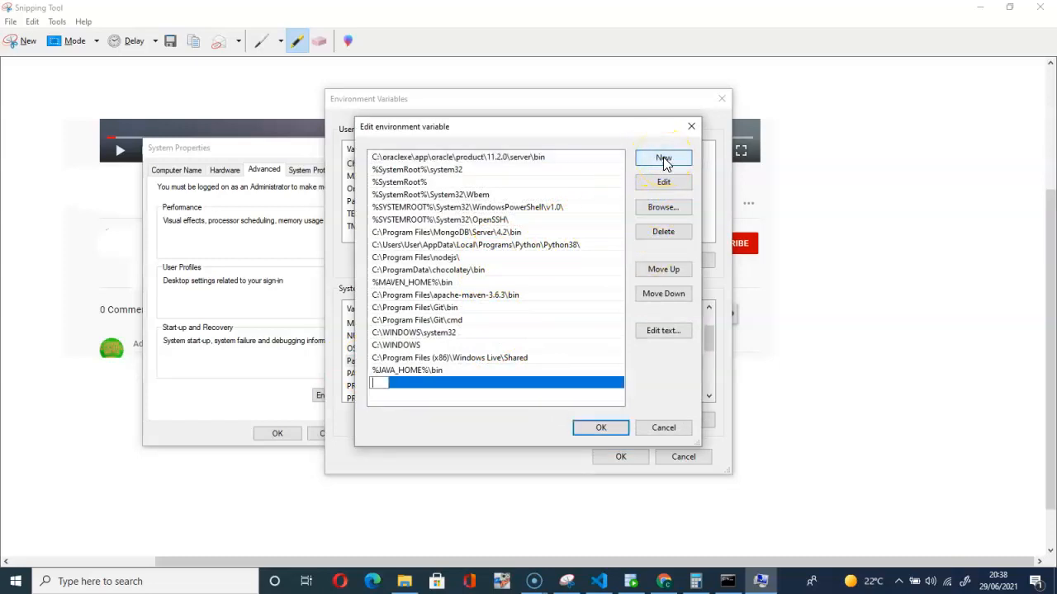
{"action": "right_click", "coordinate": [381, 384]}
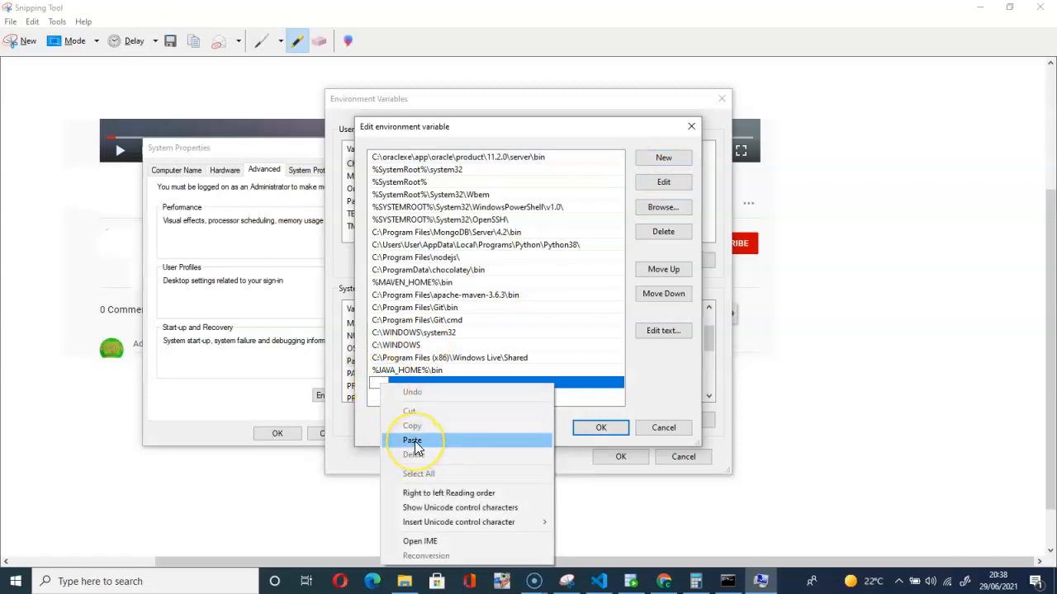
{"action": "left_click", "coordinate": [413, 442]}
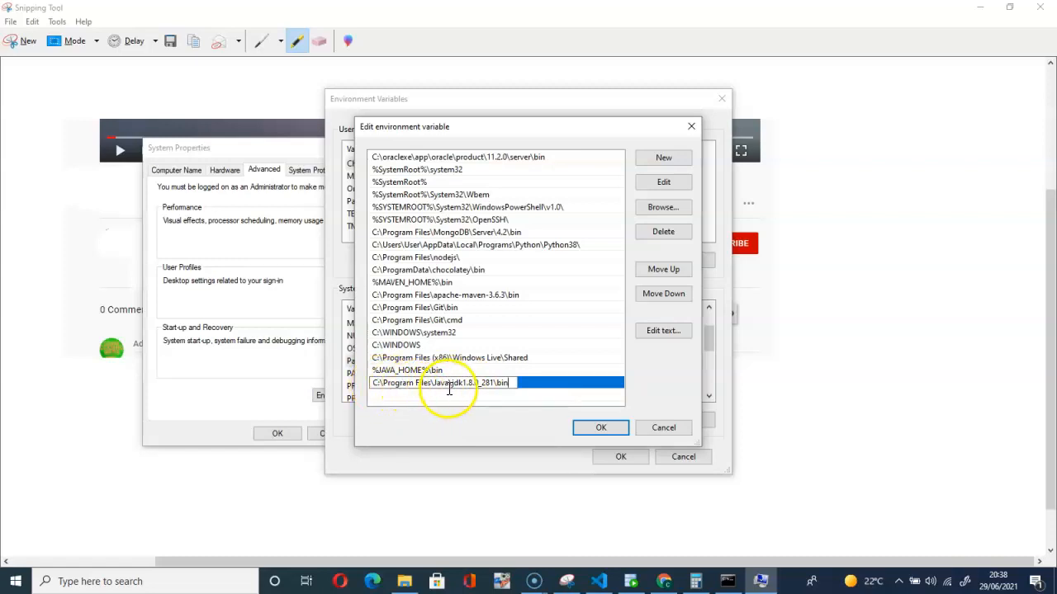
{"action": "left_click", "coordinate": [600, 431]}
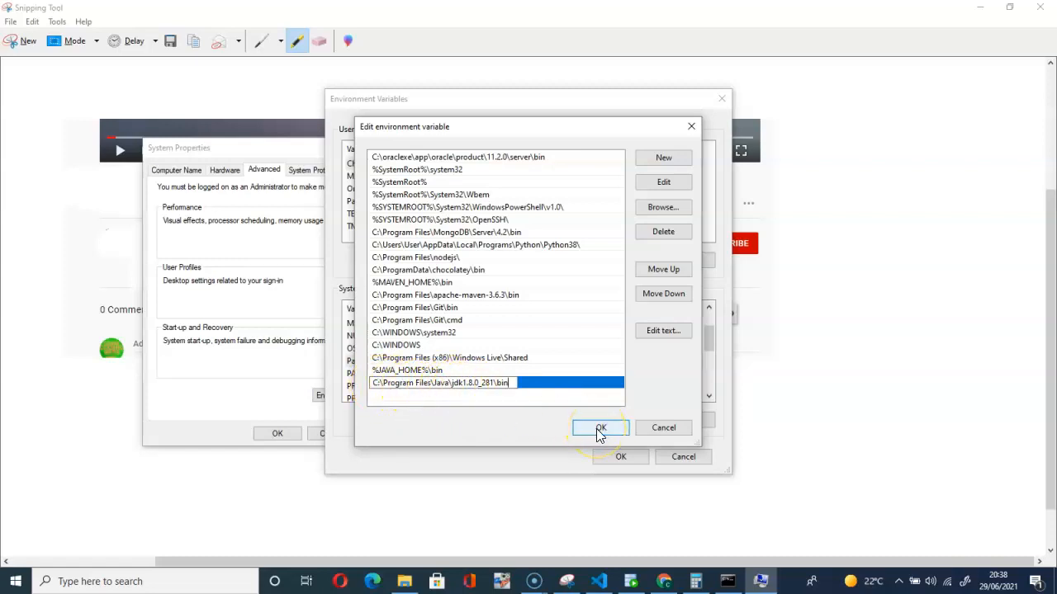
{"action": "left_click", "coordinate": [623, 462]}
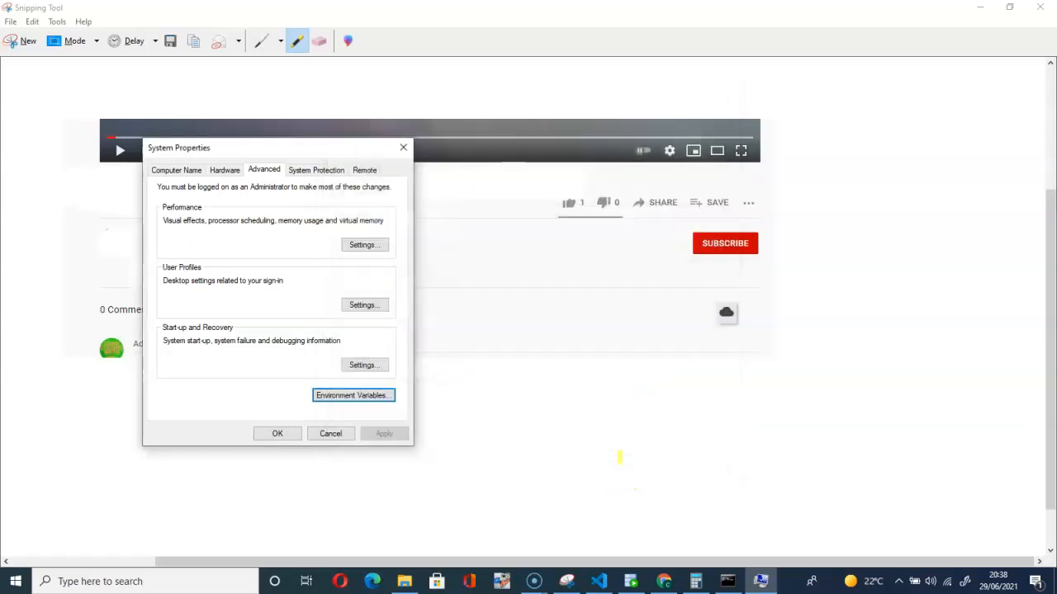
{"action": "left_click", "coordinate": [279, 434]}
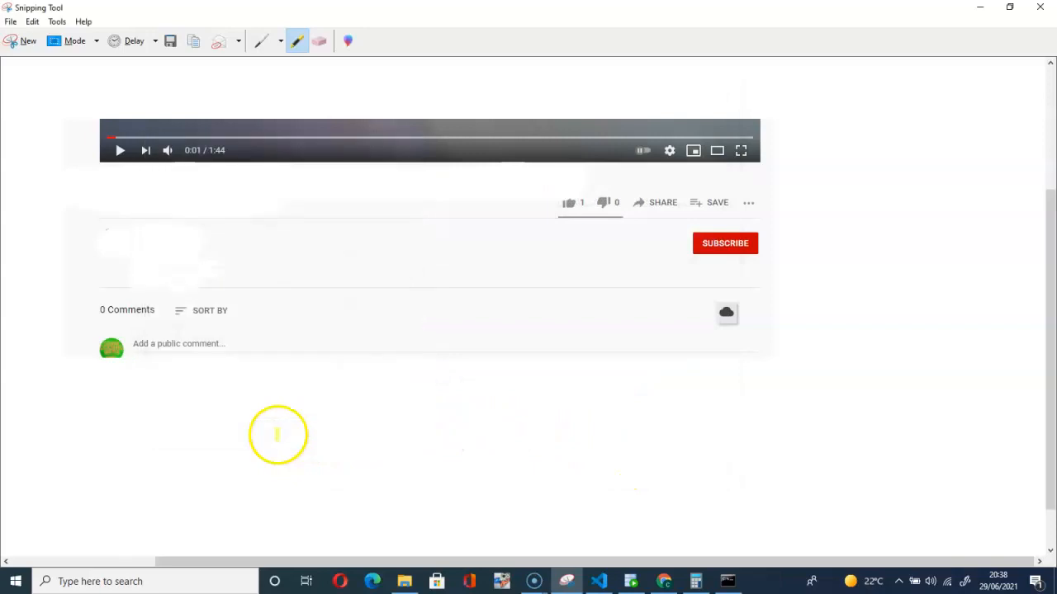
Step: Replace the old Command Prompt window with a fresh one and run java -version in it
{"action": "left_click", "coordinate": [727, 581]}
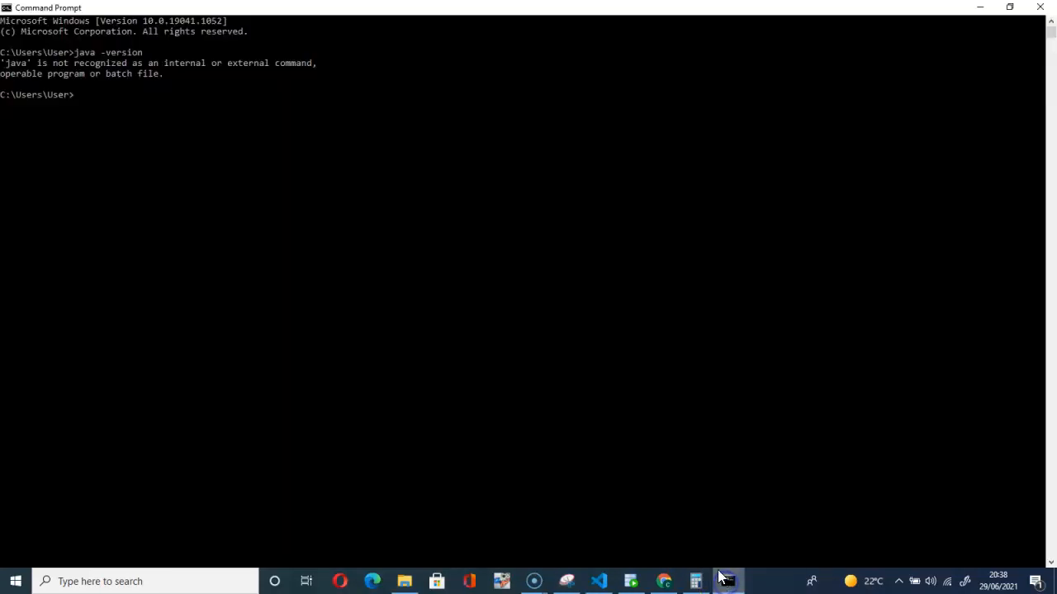
{"action": "left_click", "coordinate": [1040, 9]}
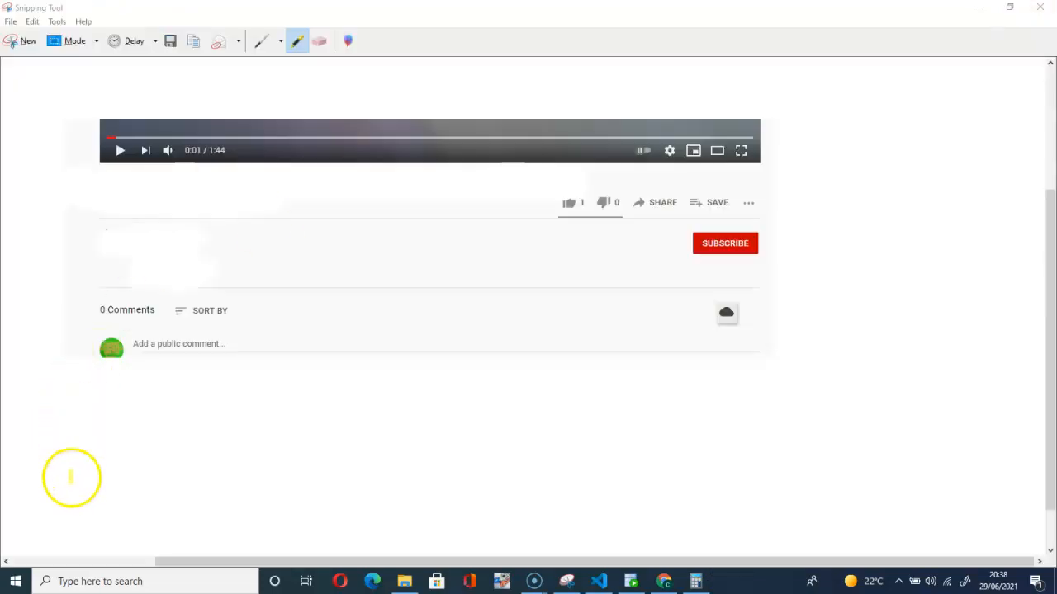
{"action": "left_click", "coordinate": [78, 581]}
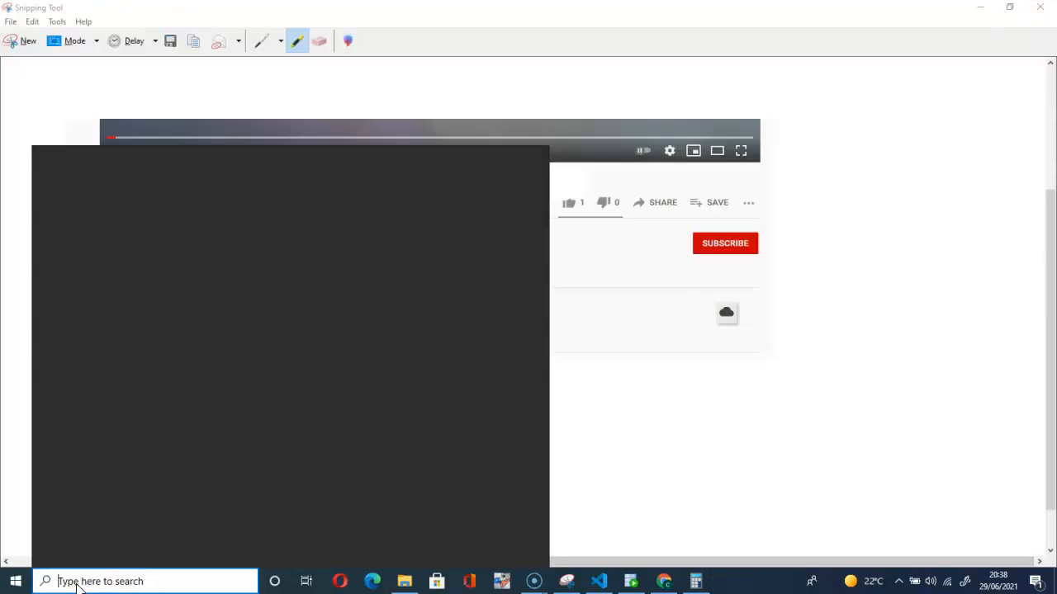
{"action": "type", "text": "cm"}
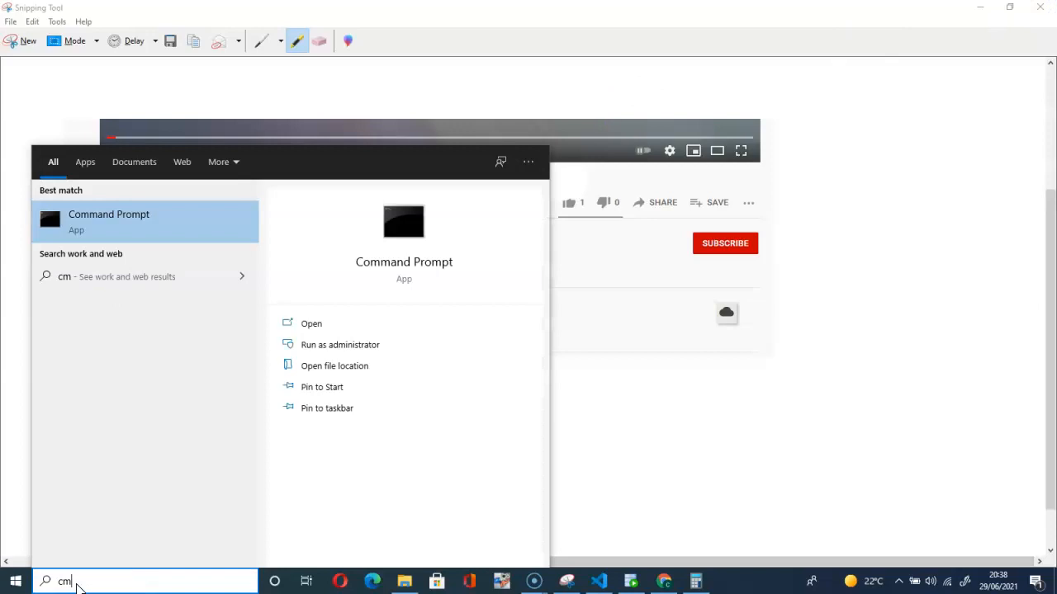
{"action": "type", "text": "d"}
{"action": "key", "text": "Return"}
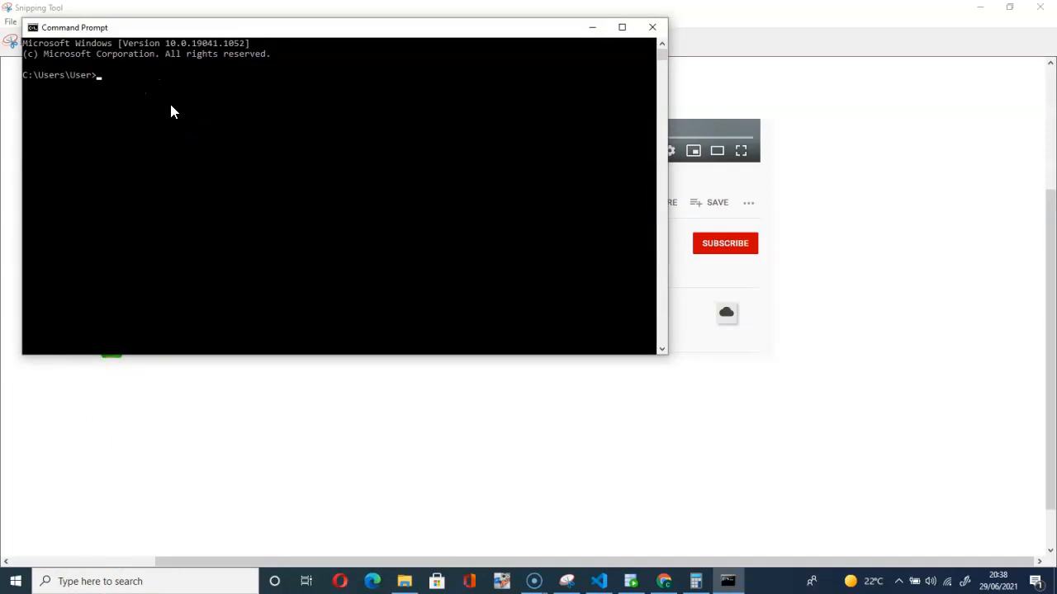
{"action": "type", "text": "java -version"}
{"action": "key", "text": "Return"}
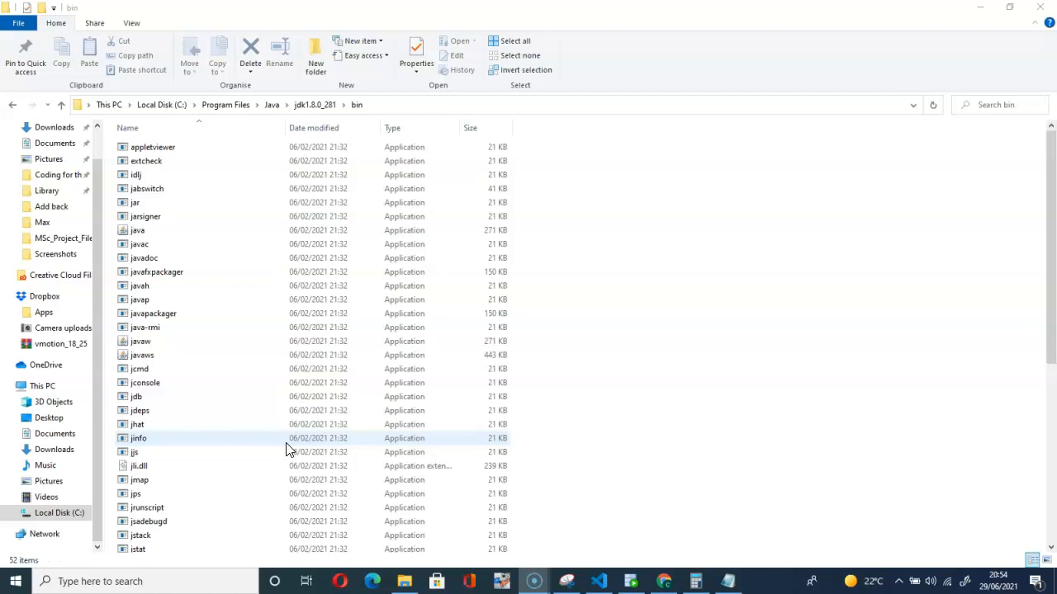
Step: Search Windows for cmd and open Command Prompt as administrator
{"action": "left_click", "coordinate": [165, 439]}
{"action": "left_click", "coordinate": [135, 581]}
{"action": "type", "text": "cmd"}
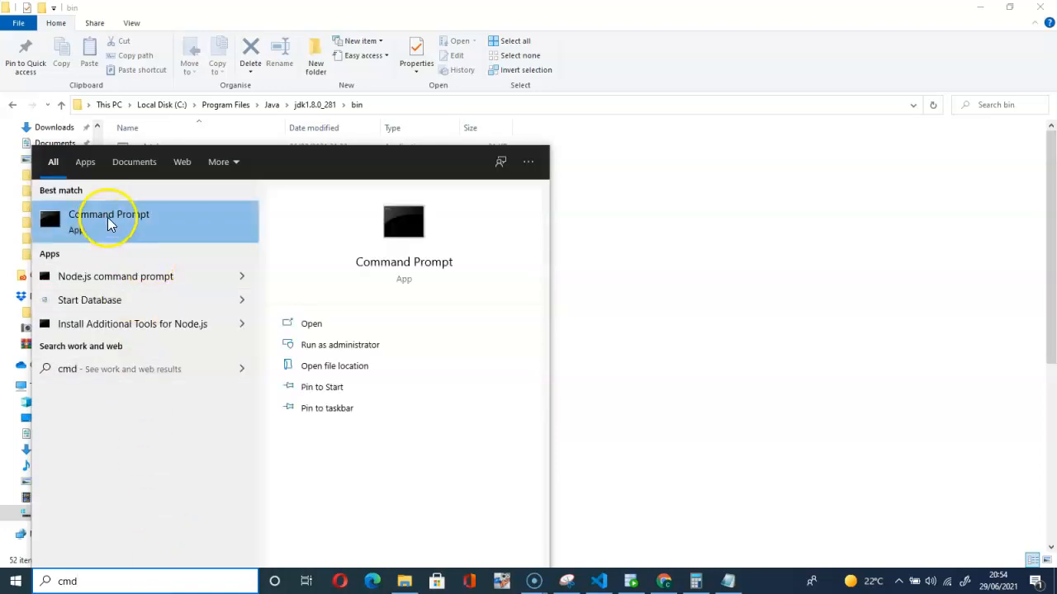
{"action": "right_click", "coordinate": [108, 217]}
{"action": "left_click", "coordinate": [131, 230]}
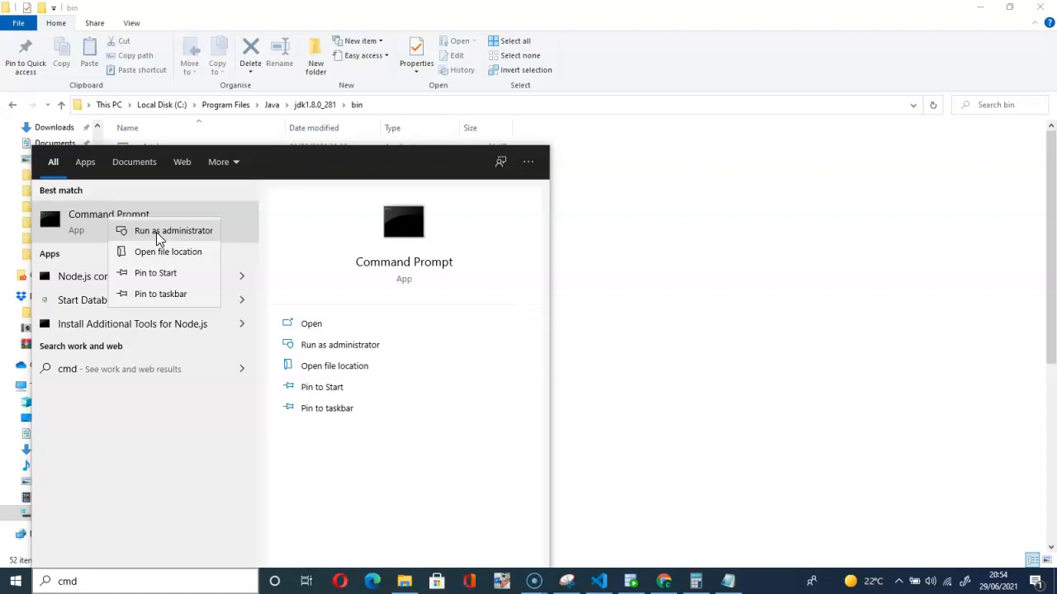
{"action": "left_click", "coordinate": [156, 232]}
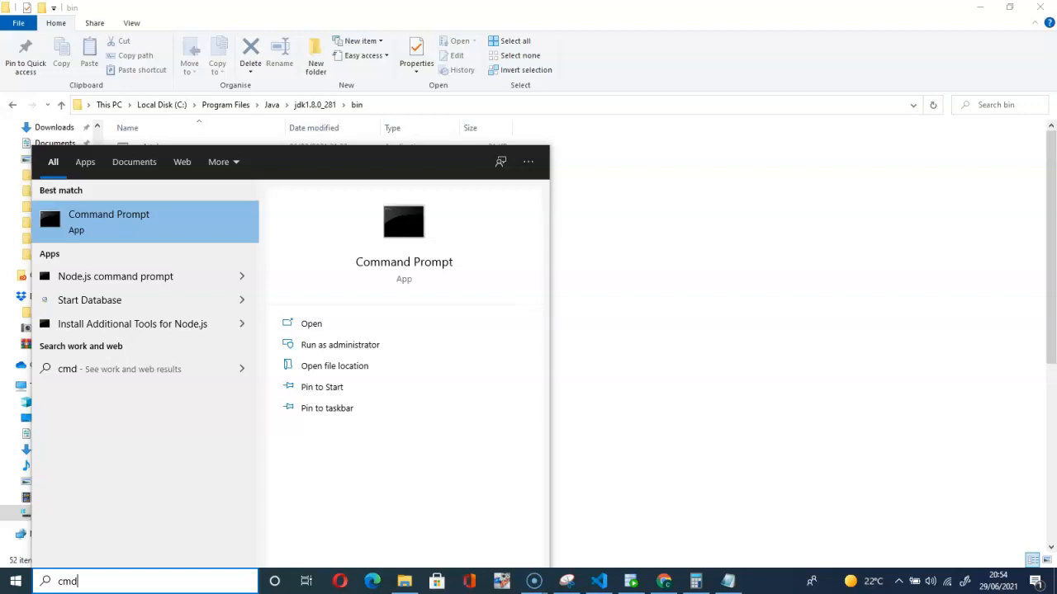
{"action": "left_click", "coordinate": [403, 345]}
{"action": "left_click", "coordinate": [426, 123]}
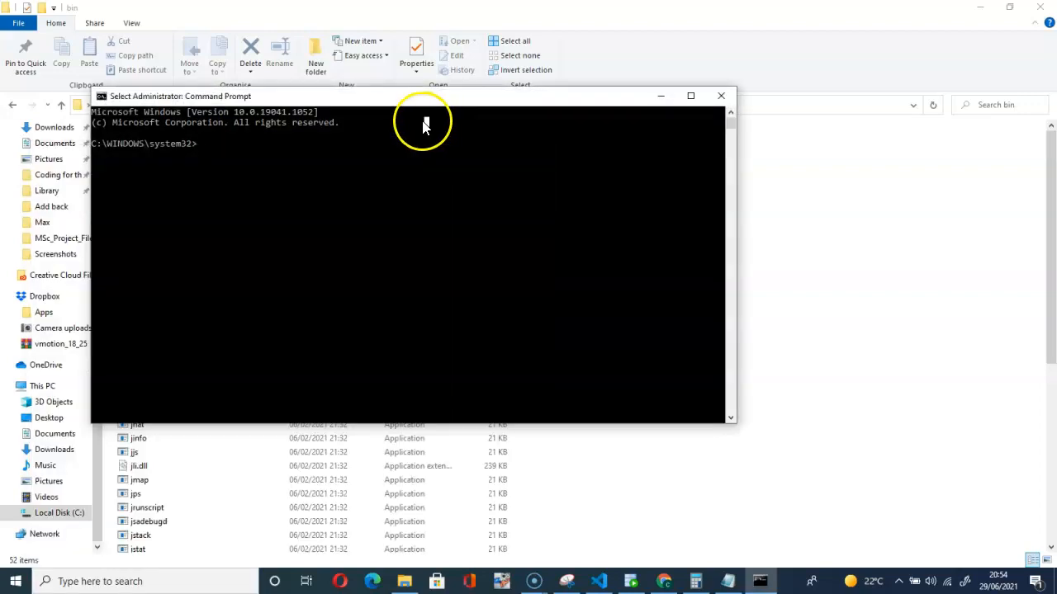
Step: Check the installed Java version by running java -version in the administrator Command Prompt
{"action": "type", "text": "java"}
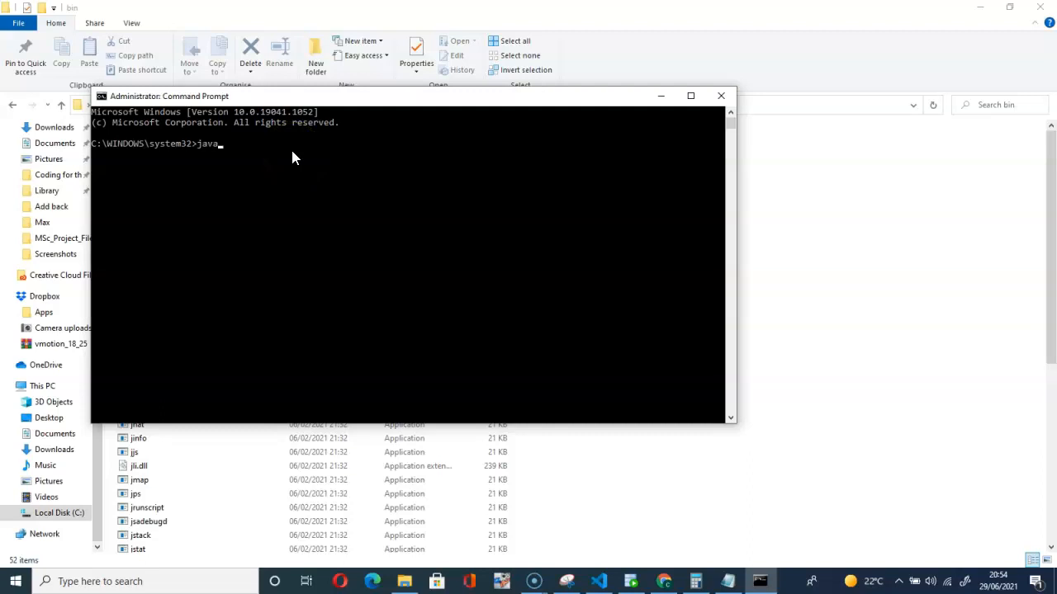
{"action": "type", "text": " -version"}
{"action": "key", "text": "Return"}
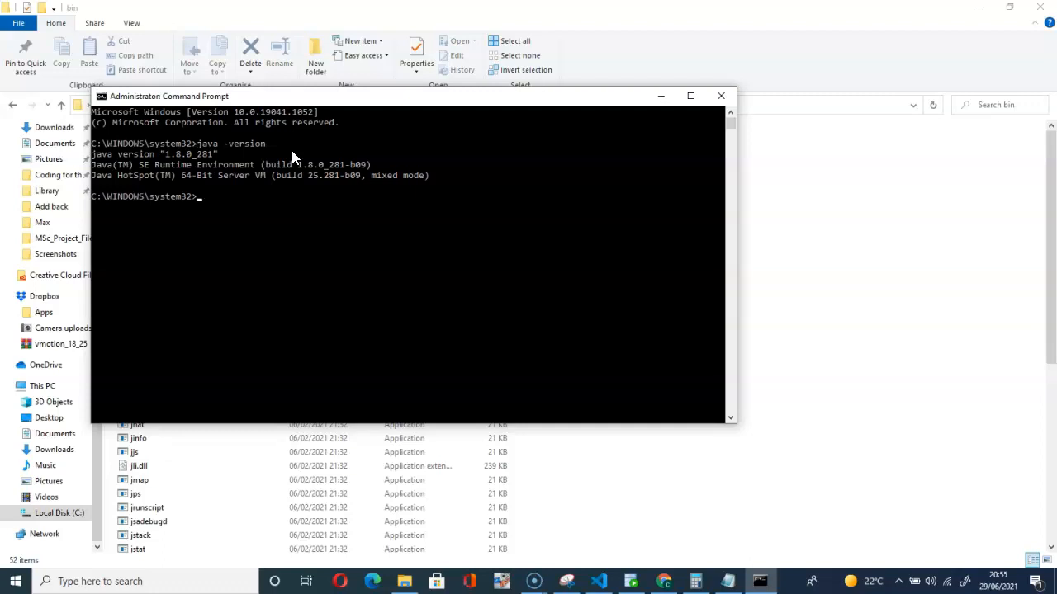
Step: Accept the system Path entries in the environment variable editor
{"action": "left_click", "coordinate": [601, 428]}
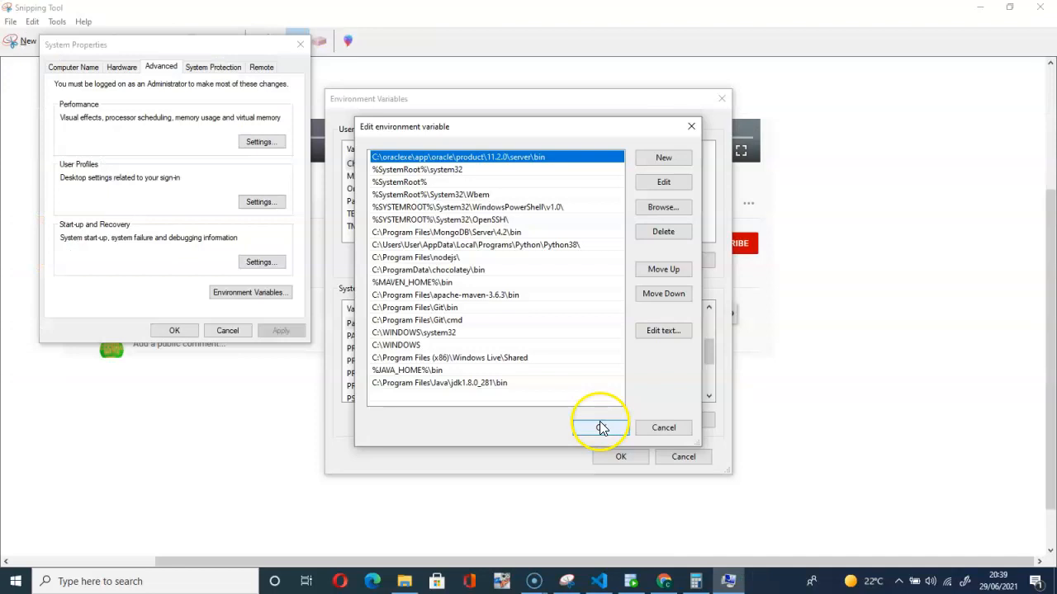